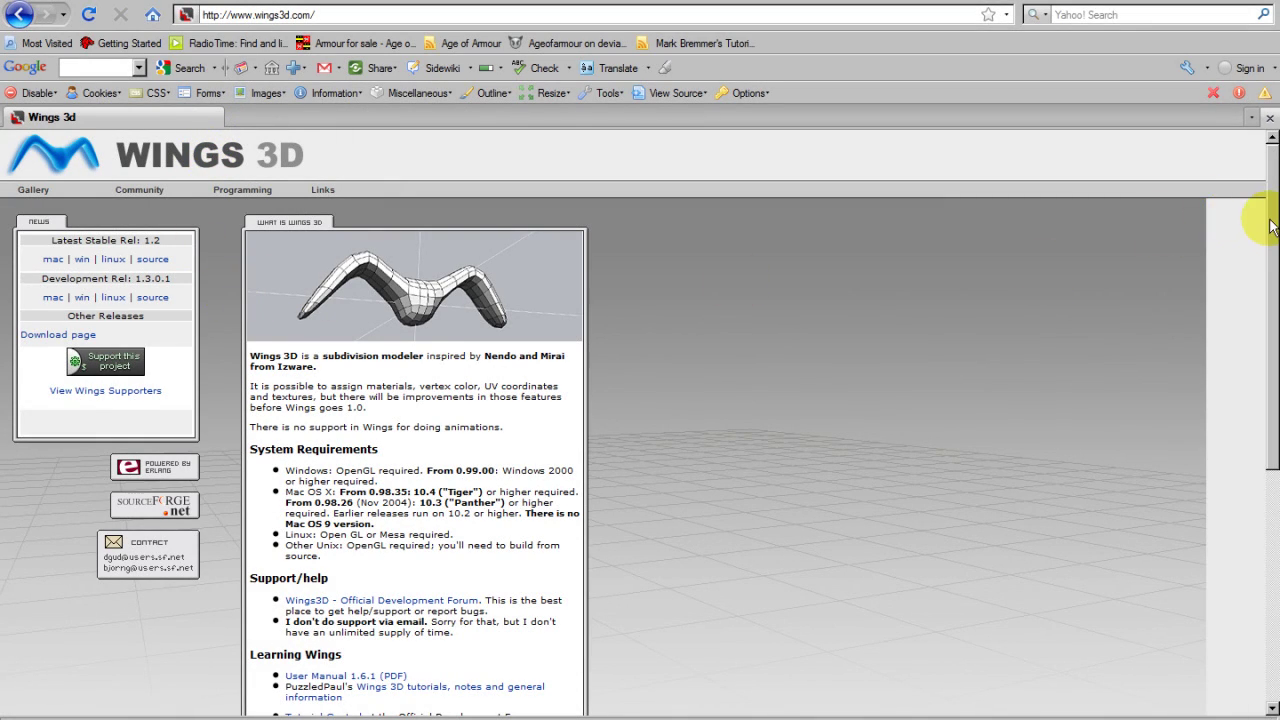
Scroll the wings3d.com page to Learning Wings and open the 'Making a dog house' tutorial.
scroll(1272, 227, down, 3)
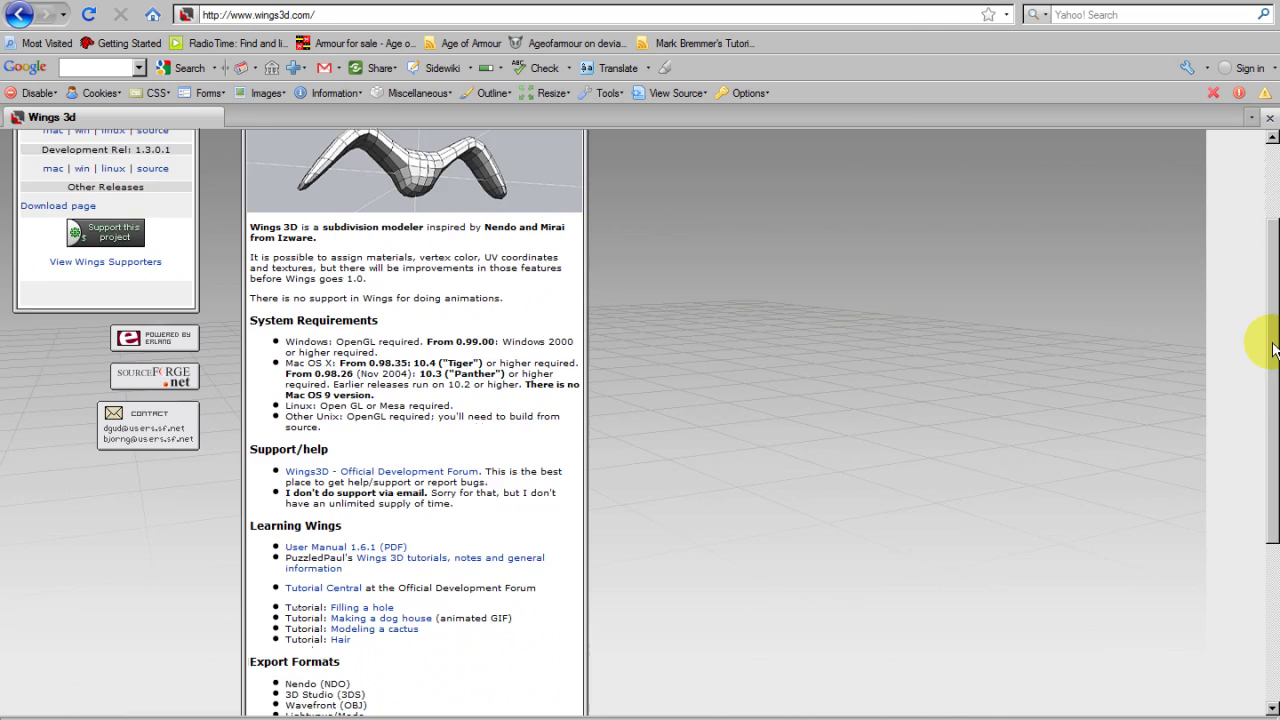
scroll(1273, 347, down, 5)
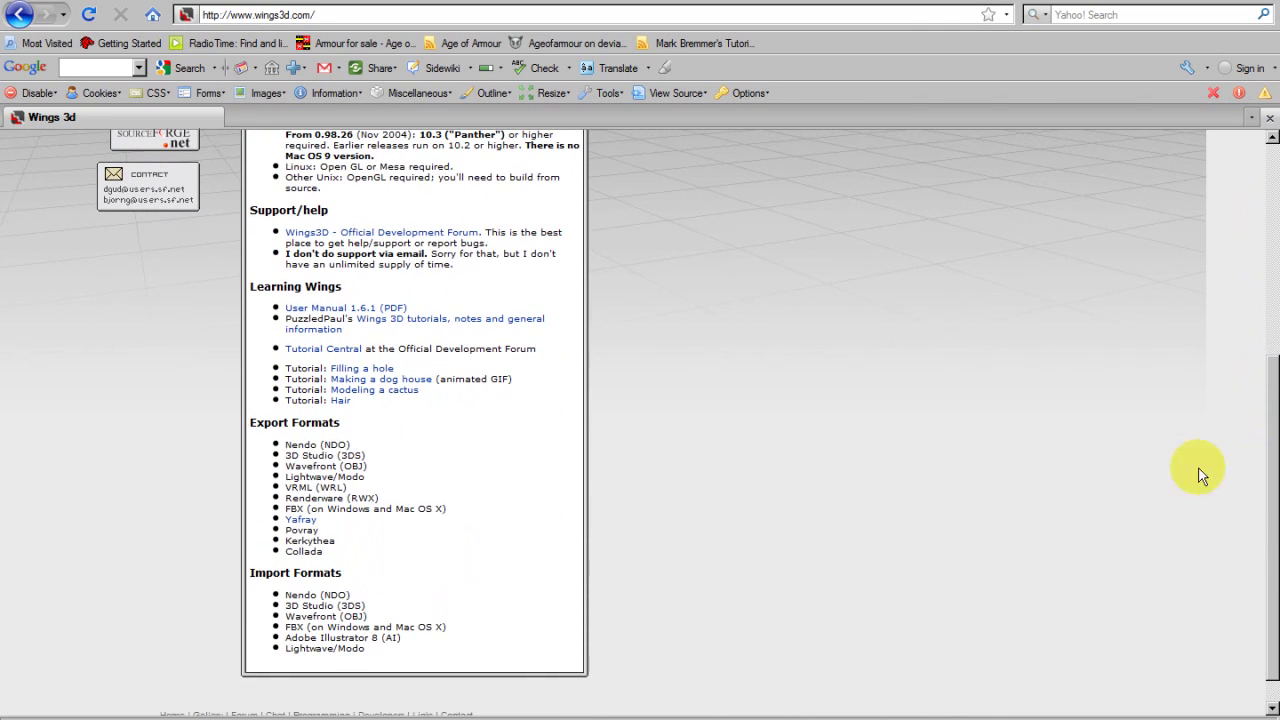
click(373, 382)
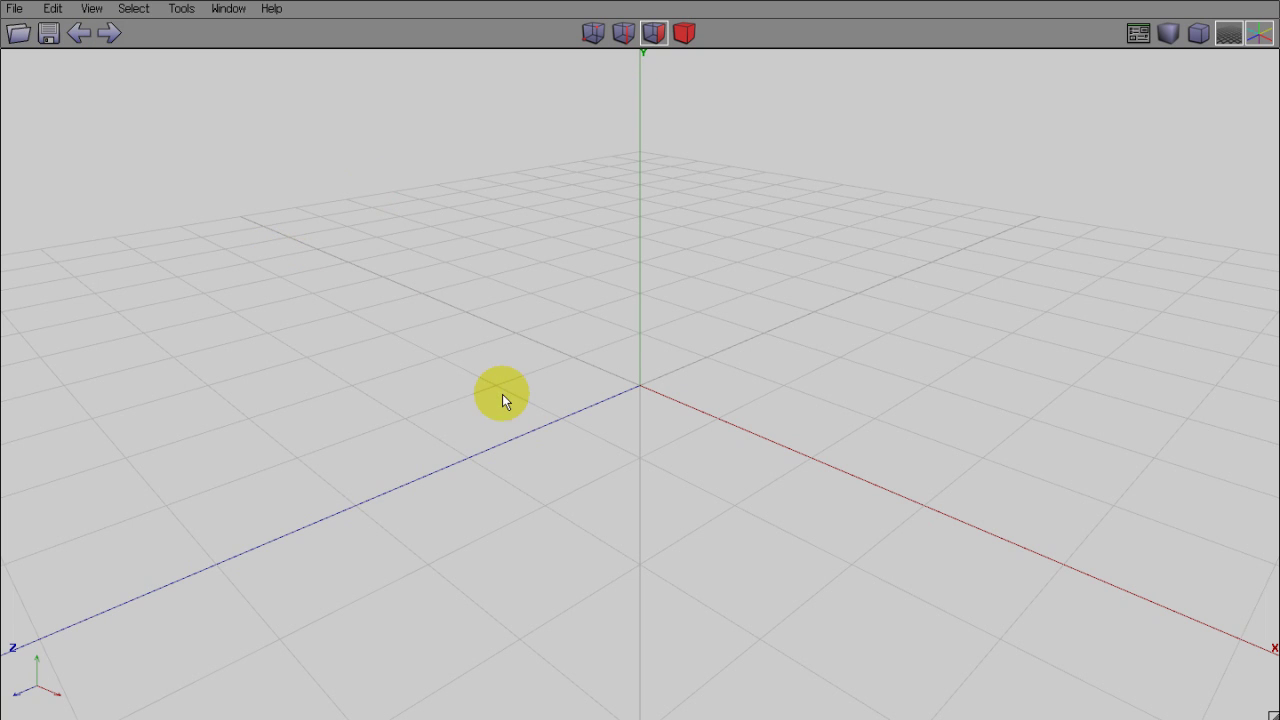
scroll(502, 397, down, 5)
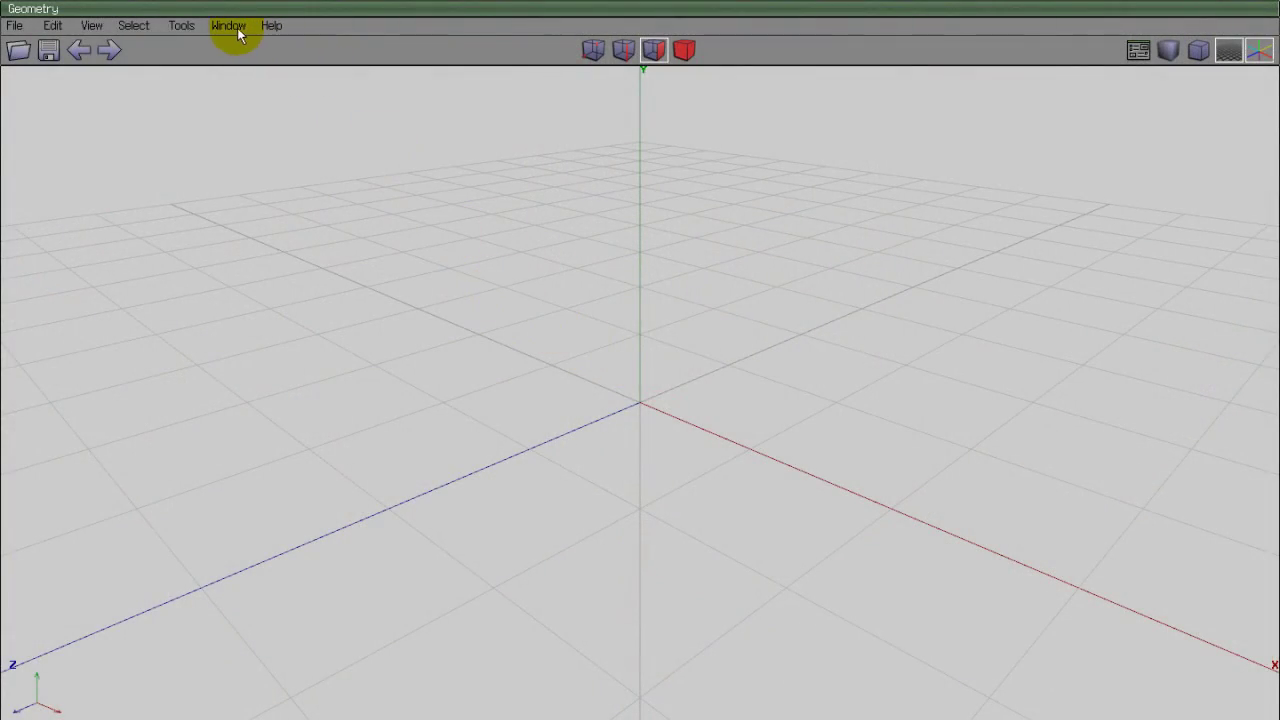
Open the Outliner and Geometry Graph panels and arrange them beside a narrowed viewport.
click(229, 26)
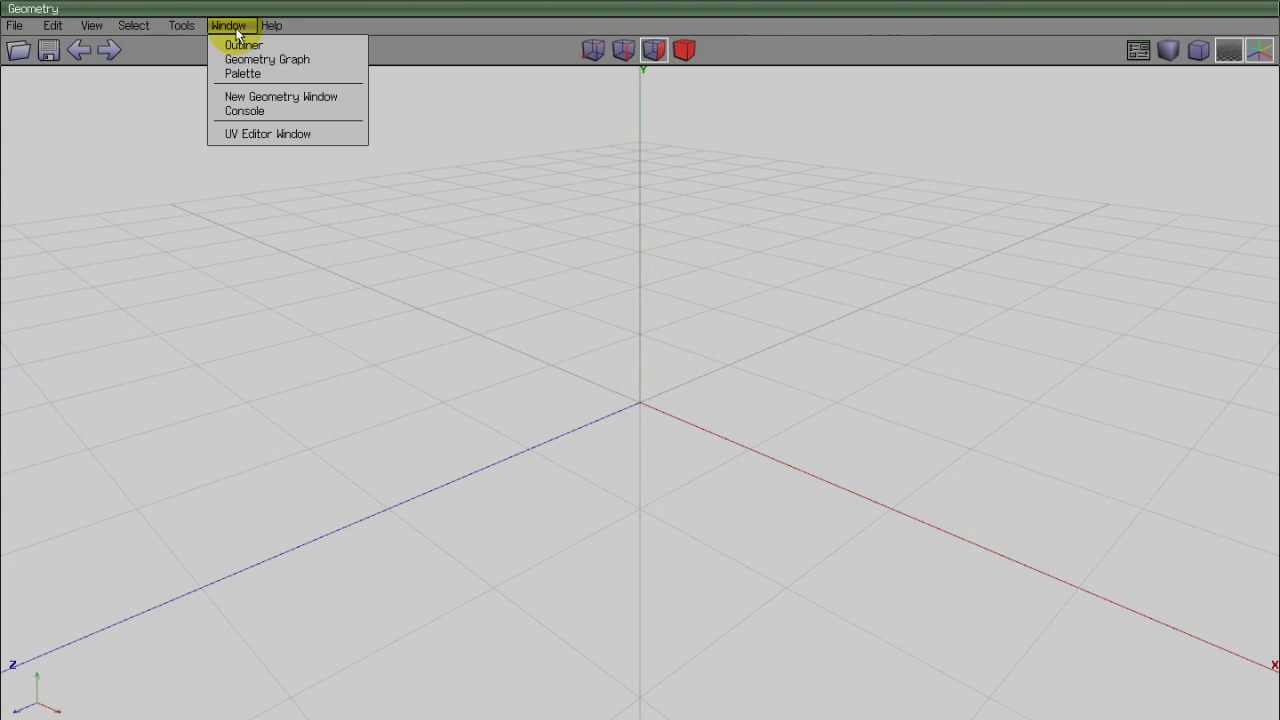
click(241, 48)
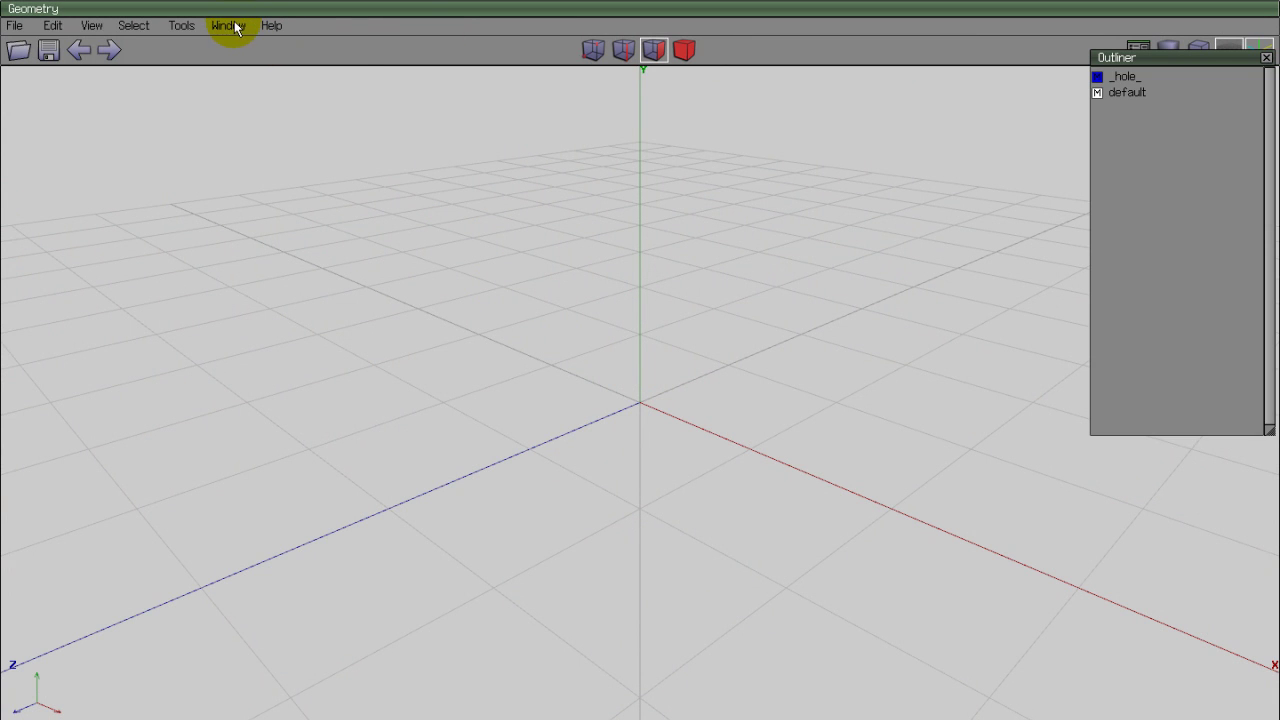
click(236, 27)
click(242, 60)
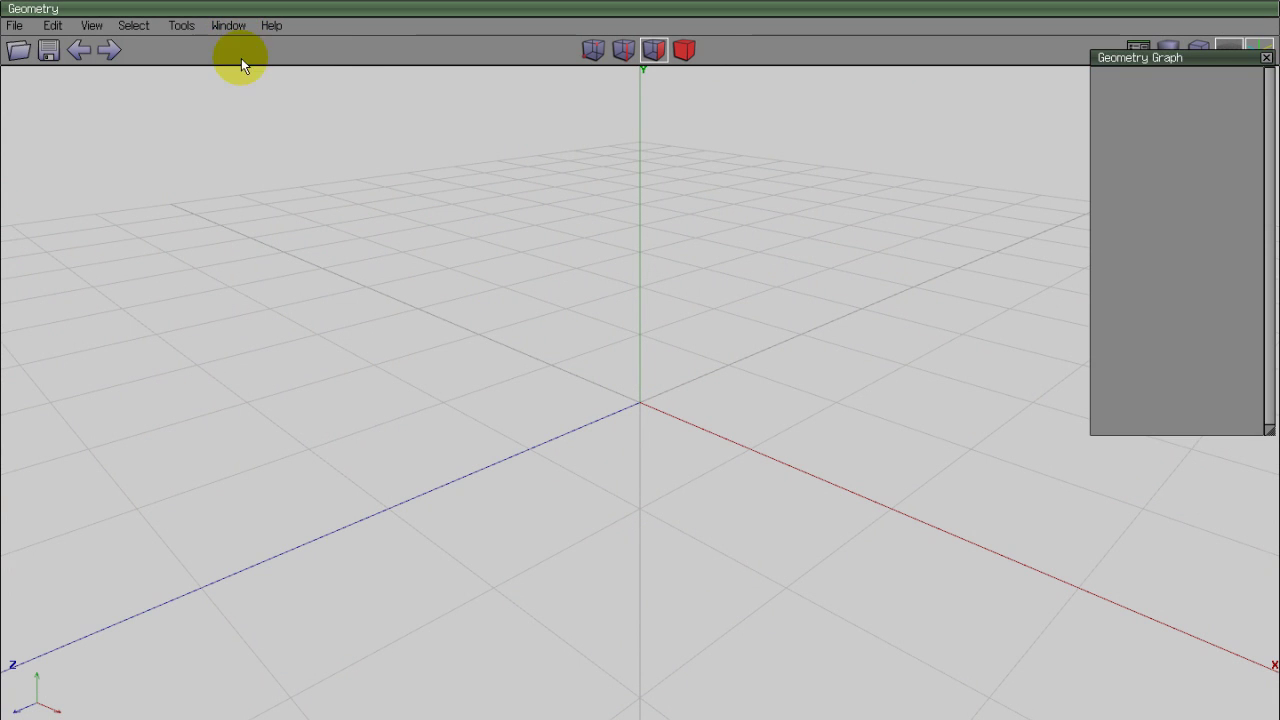
drag(1257, 57, 1164, 351)
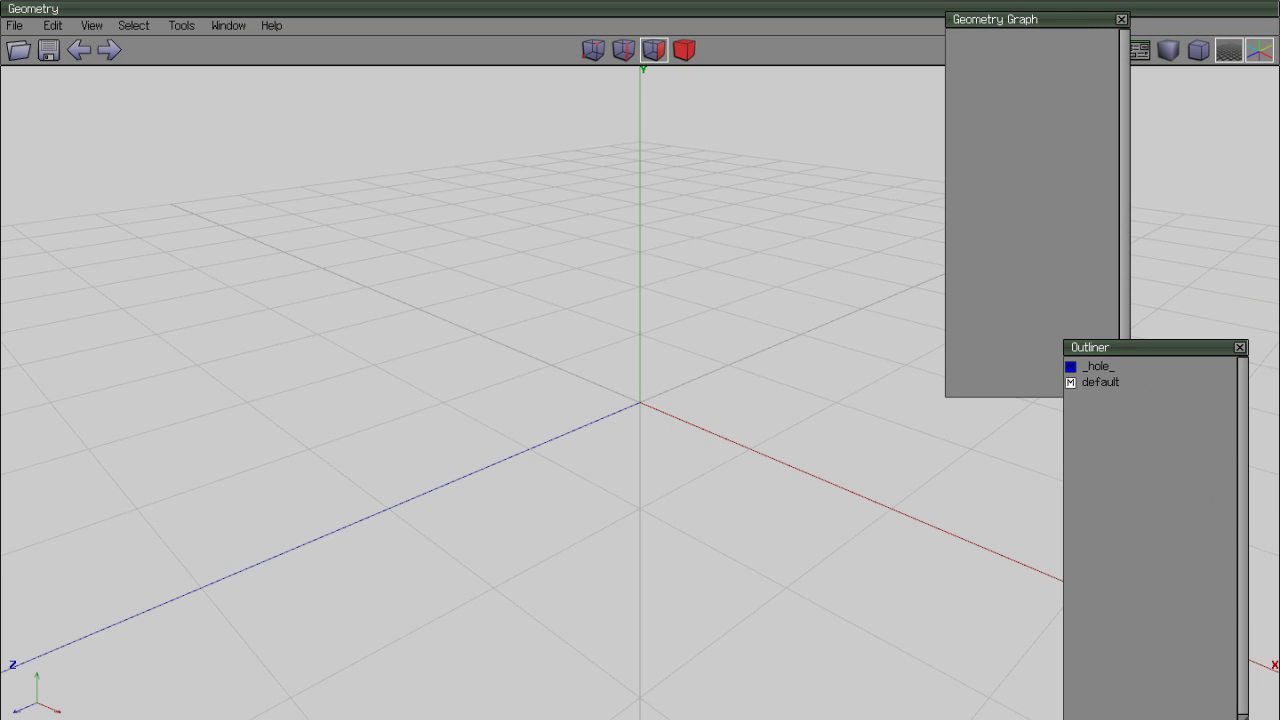
drag(1275, 706, 1083, 716)
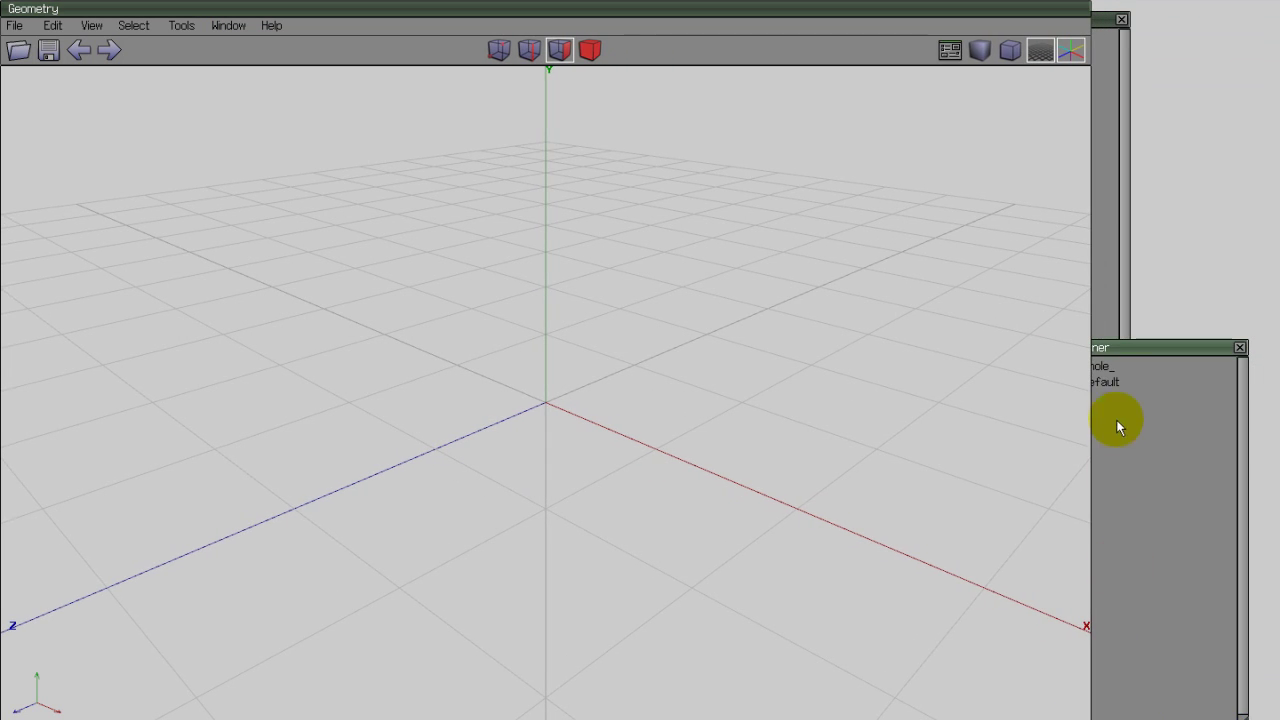
drag(1135, 354, 1165, 358)
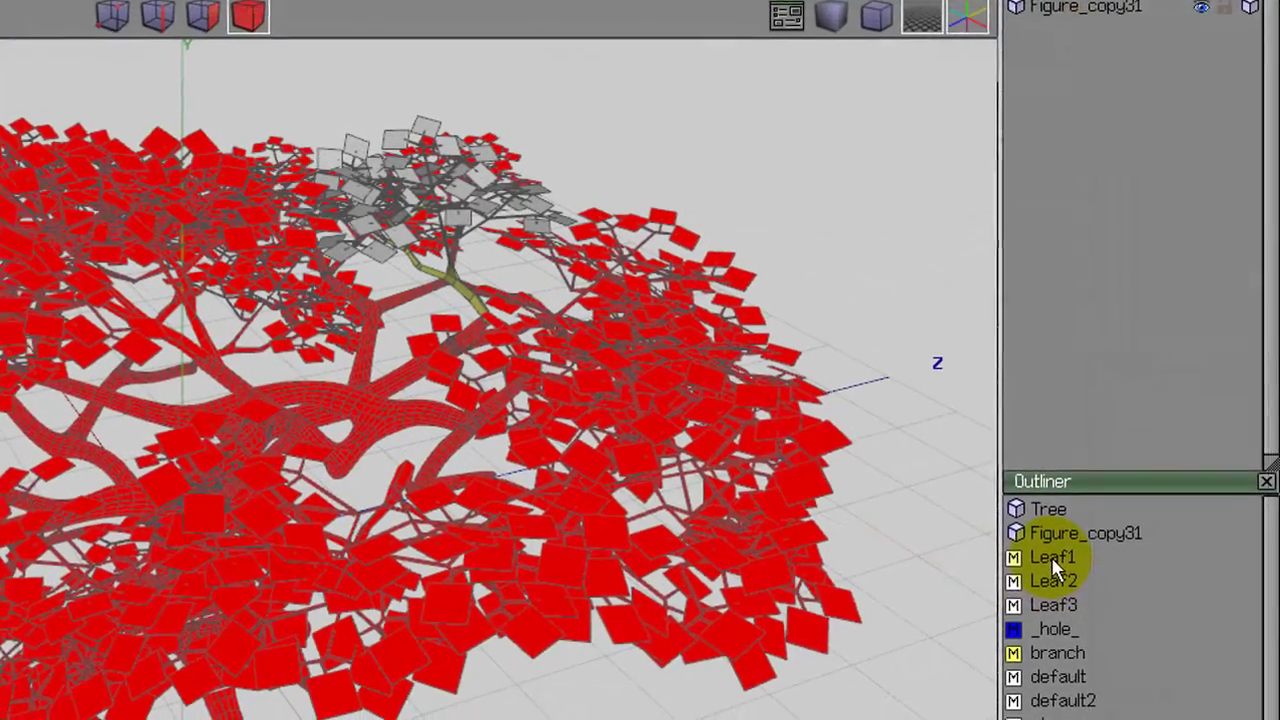
Select all tree faces using the Leaf1 material, then bring up the Leaf2 material options.
right_click(1010, 526)
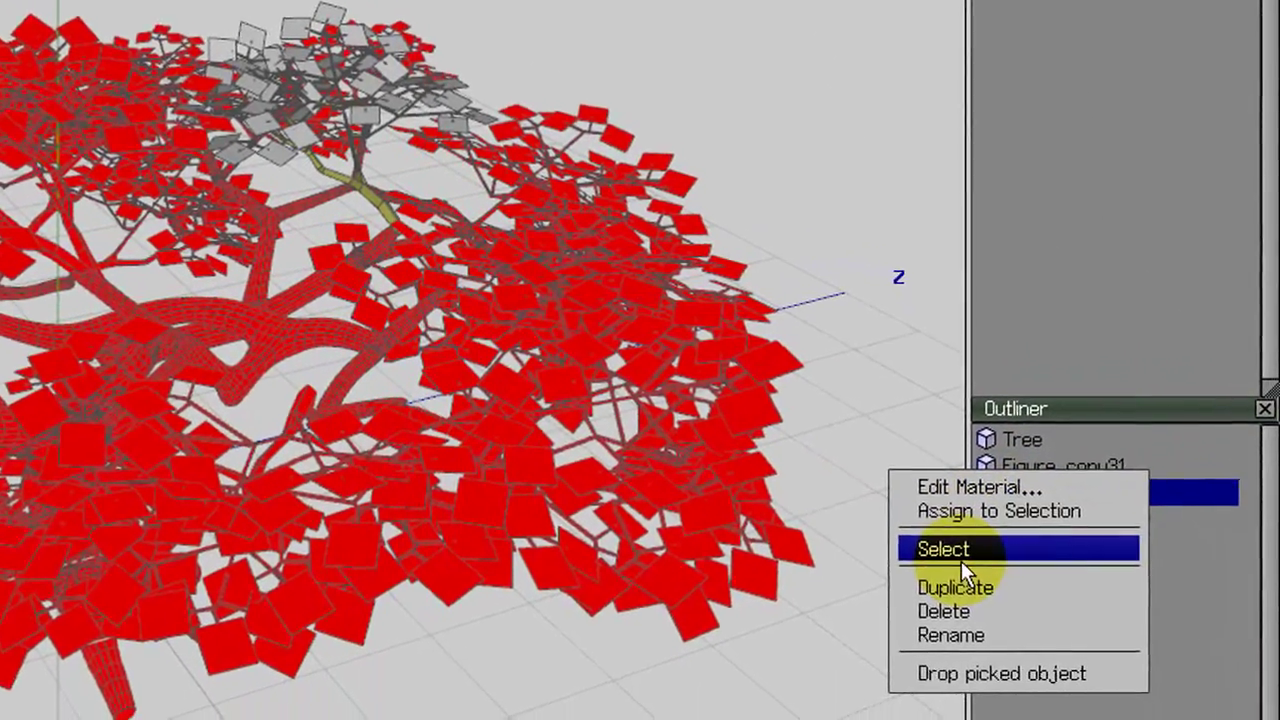
click(975, 580)
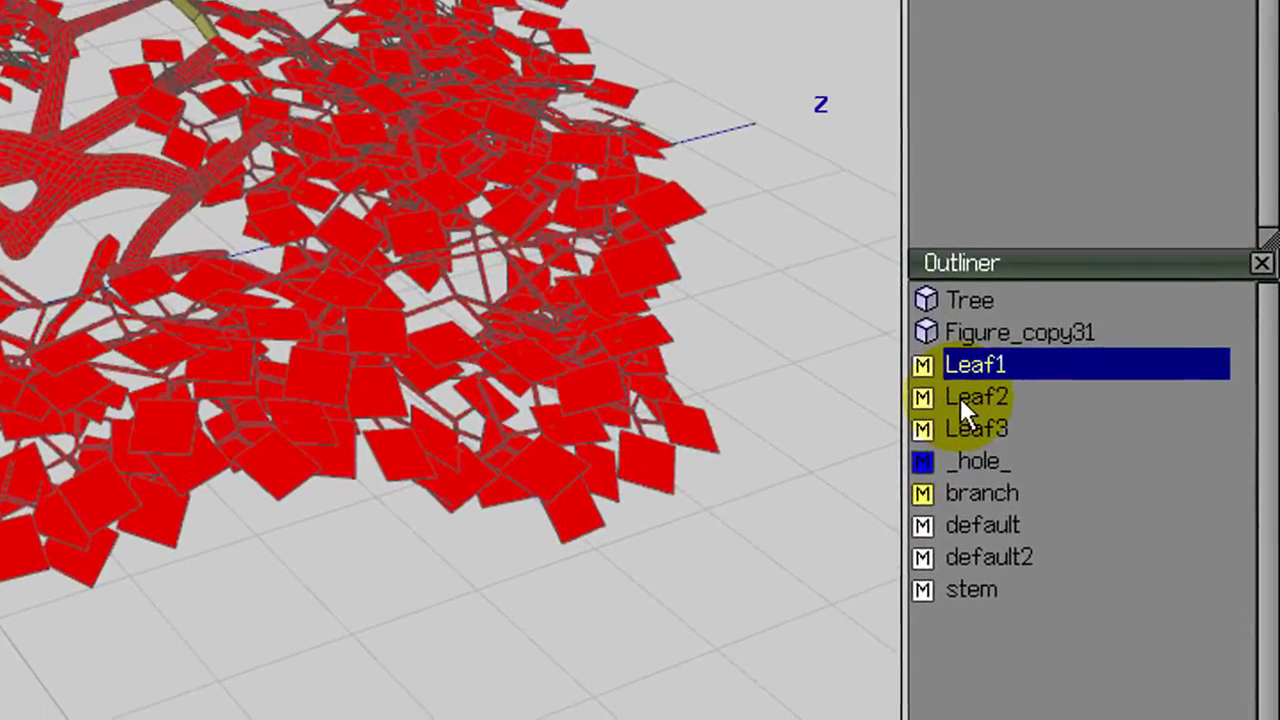
right_click(960, 397)
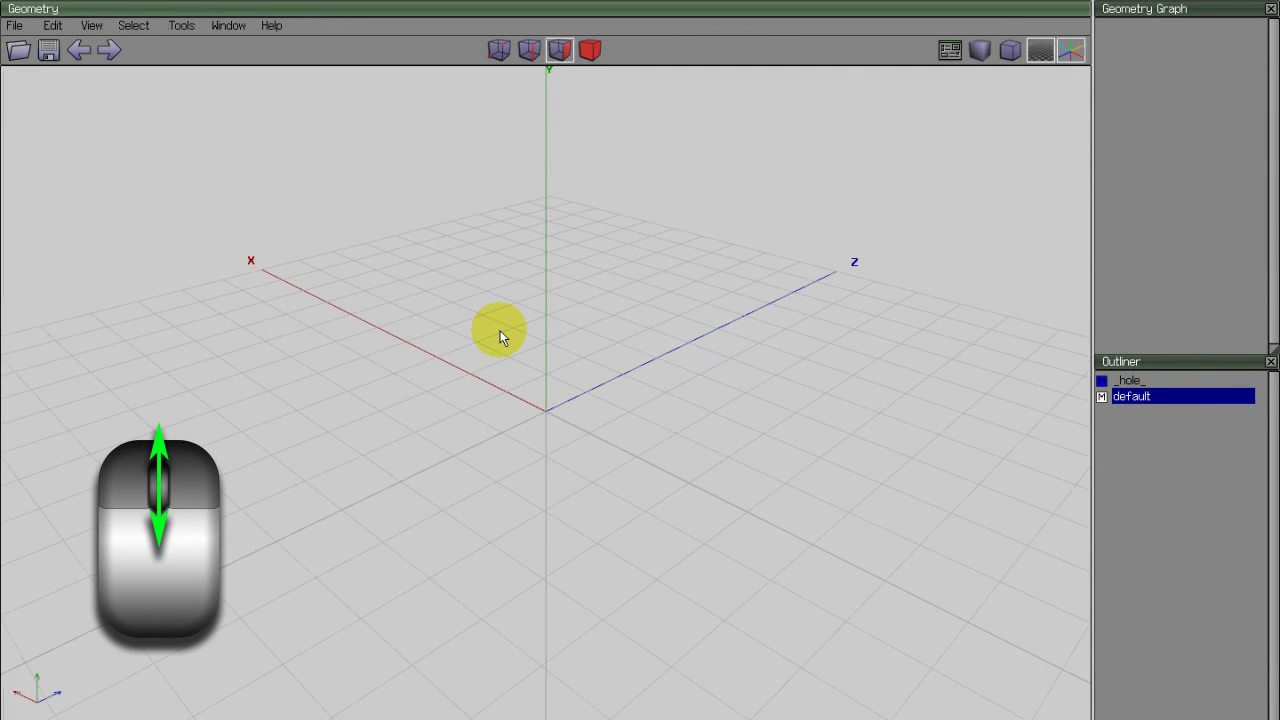
Zoom and orbit around the empty grid, viewing it from above and from the opposite side.
scroll(501, 337, up, 5)
scroll(500, 327, down, 5)
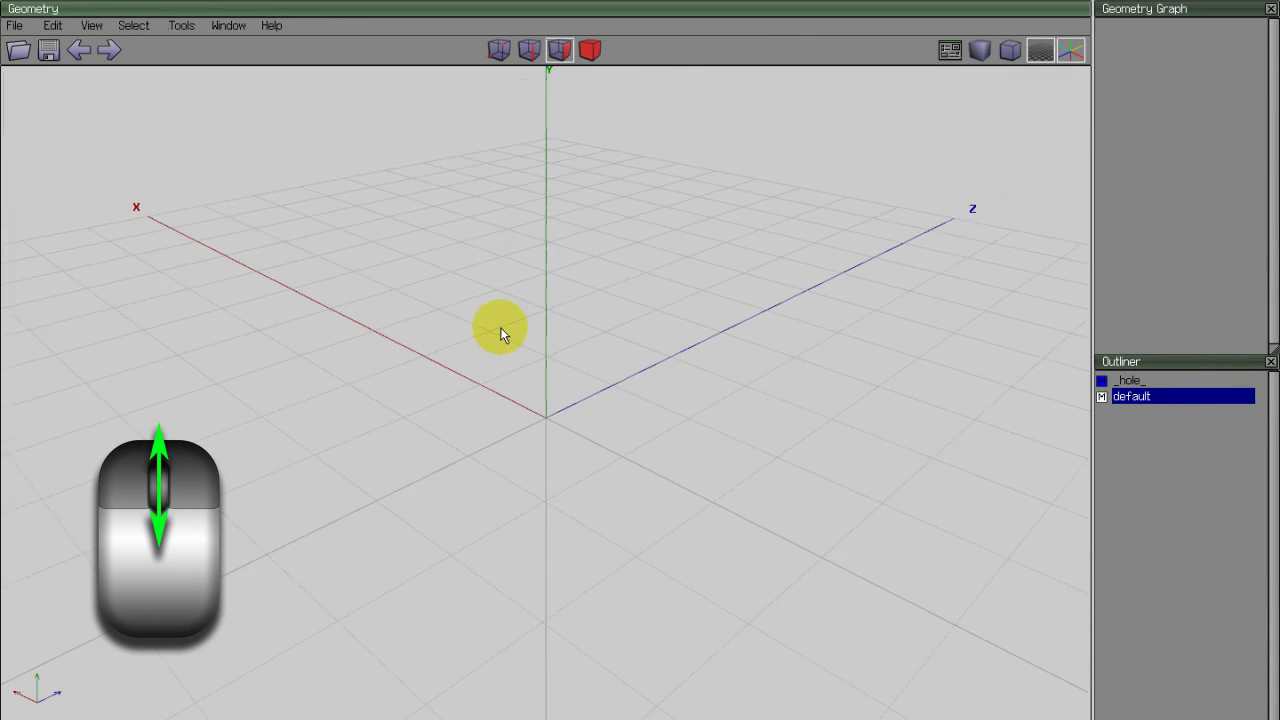
middle_drag(639, 380, 626, 380)
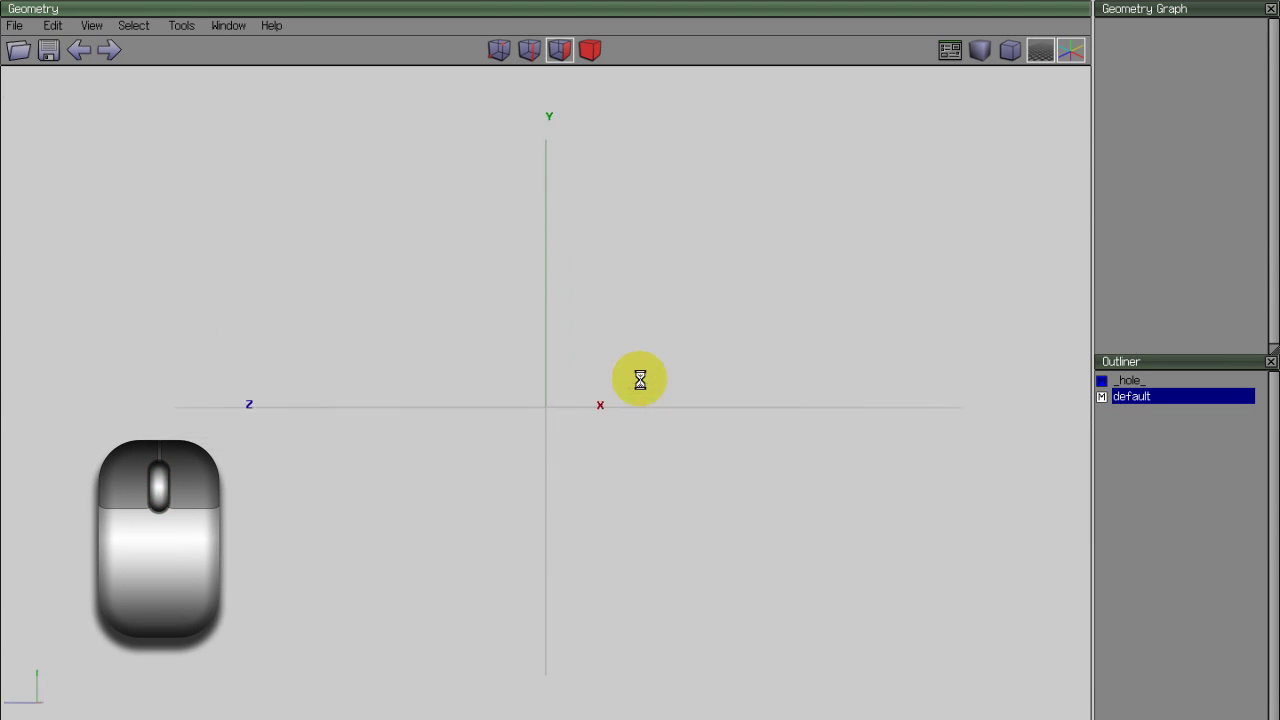
drag(641, 380, 503, 338)
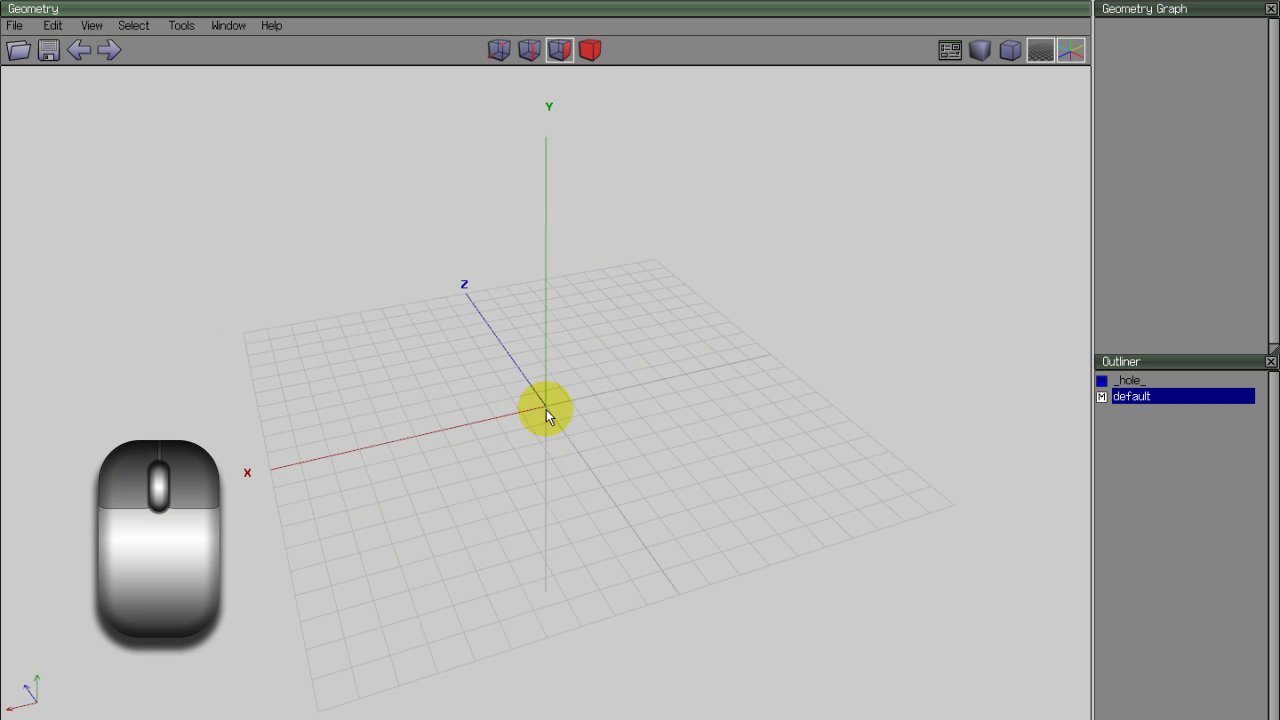
middle_drag(640, 380, 640, 377)
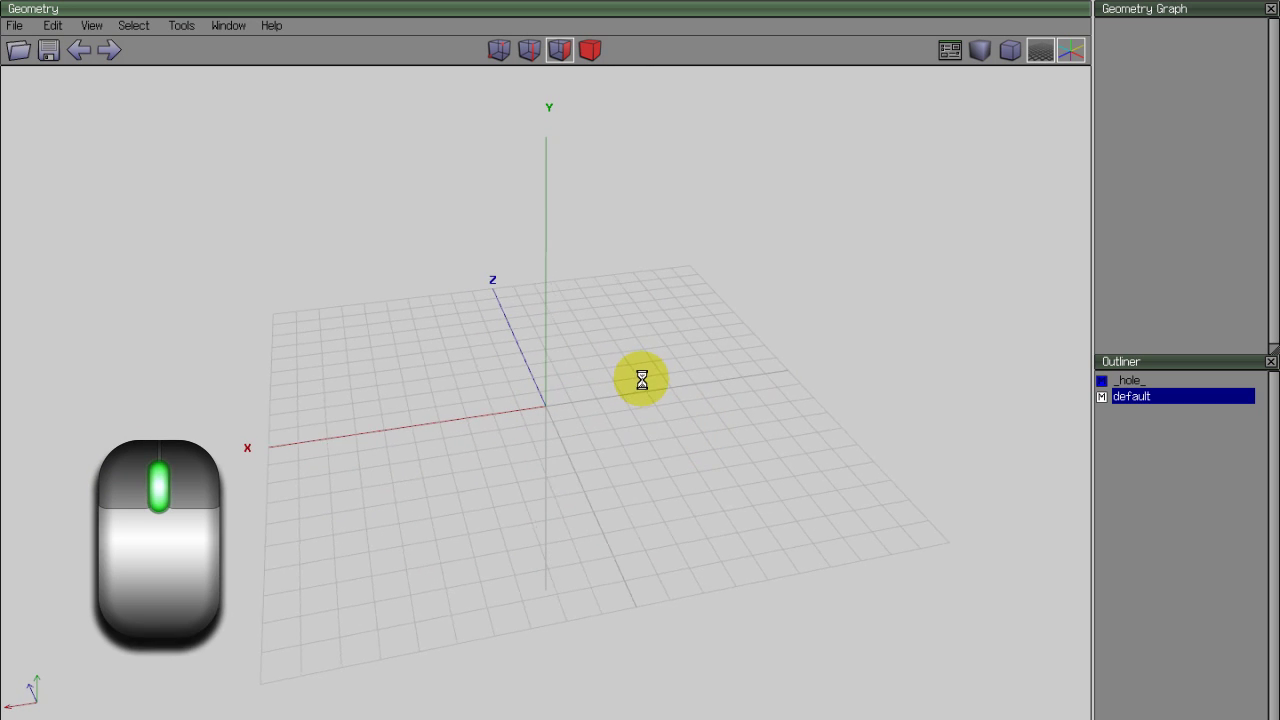
drag(680, 414, 686, 382)
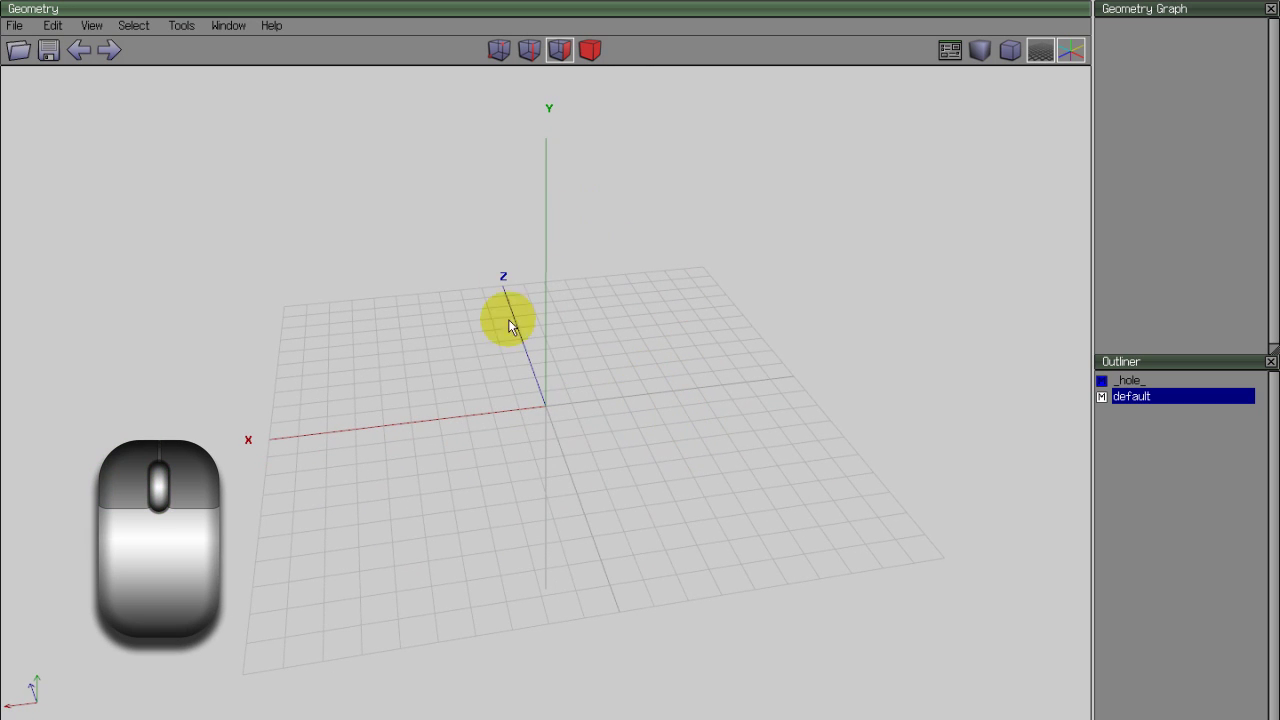
middle_drag(591, 563, 643, 380)
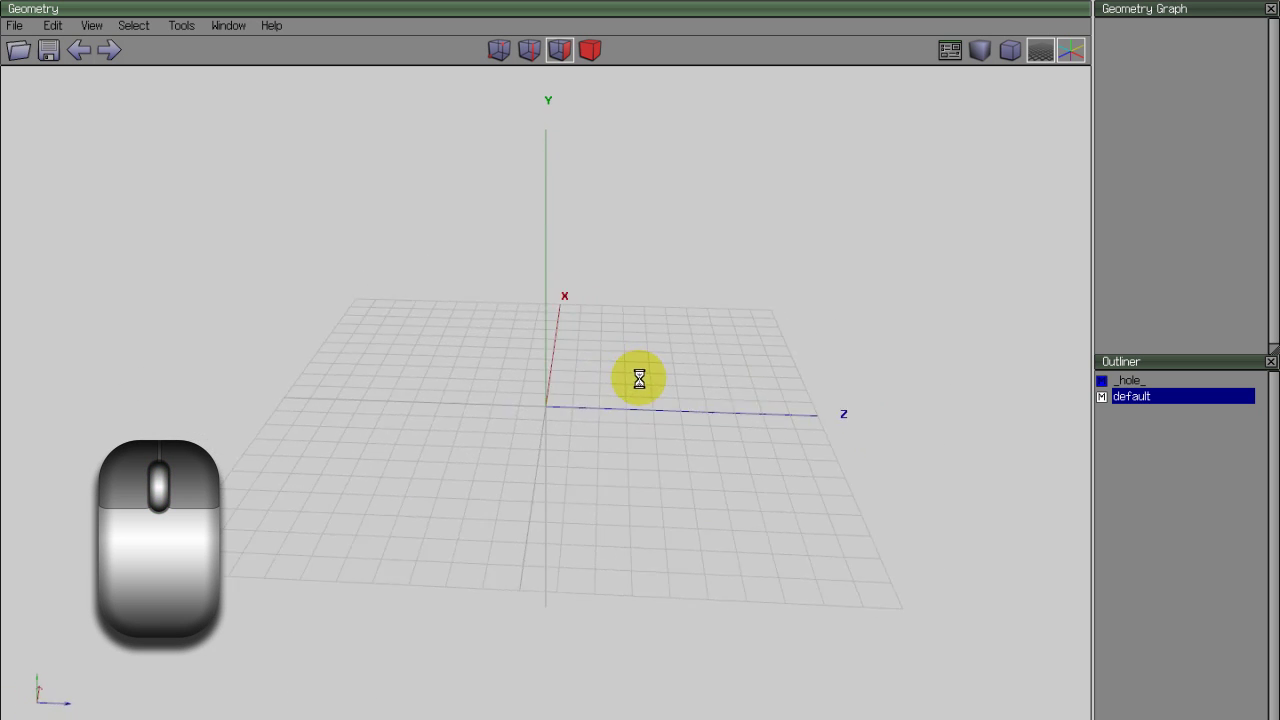
In the Preferences camera settings, switch the camera mode to Wings 3D and back to Mirai.
click(640, 378)
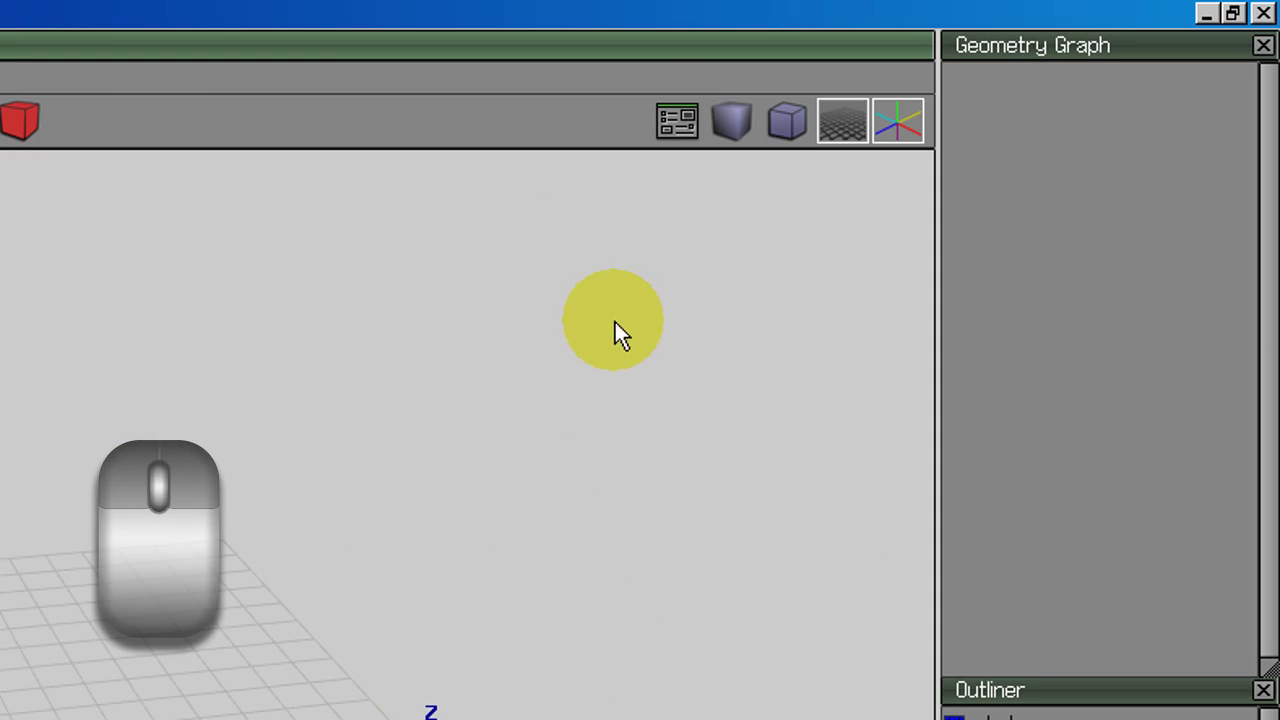
click(950, 46)
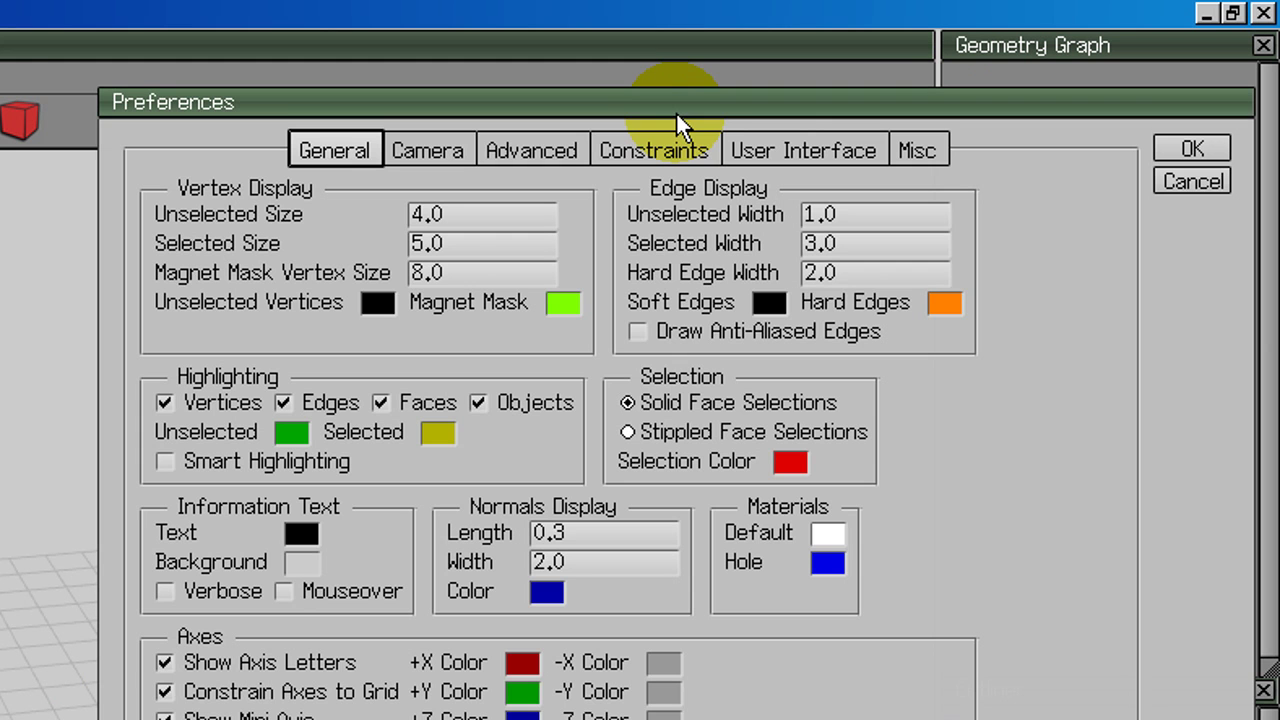
click(452, 152)
click(226, 286)
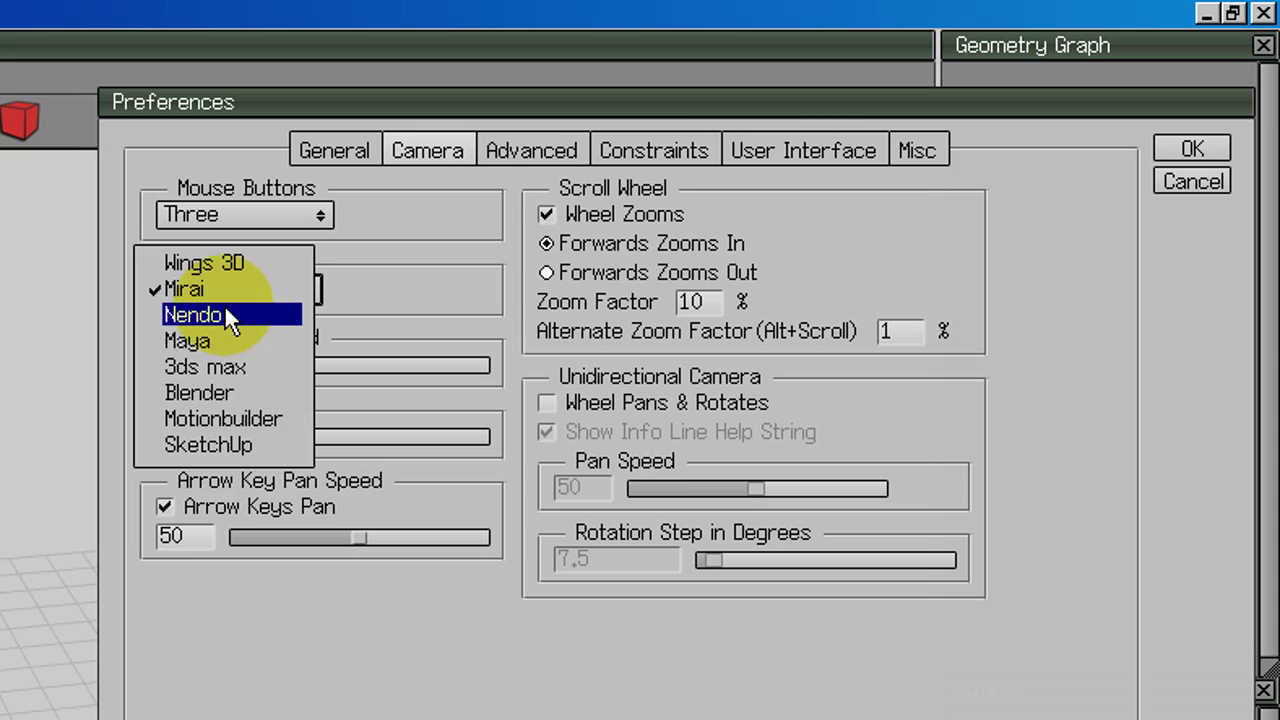
click(225, 267)
click(222, 289)
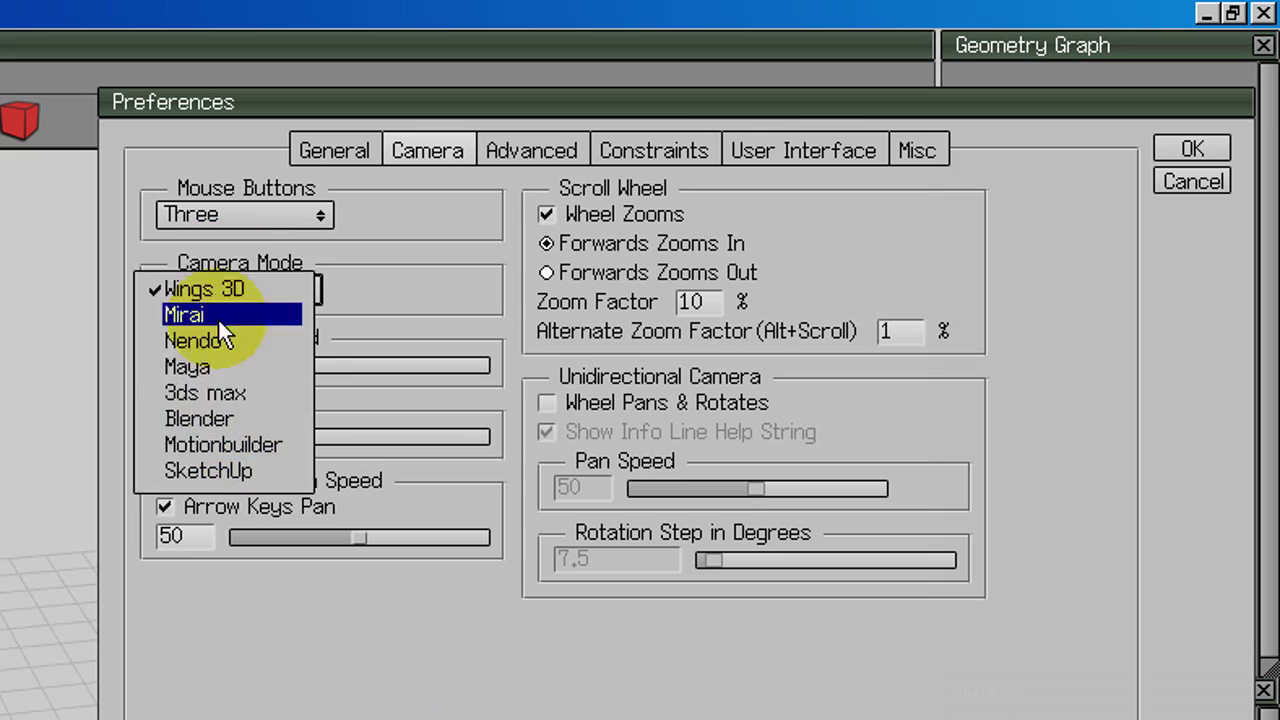
click(218, 316)
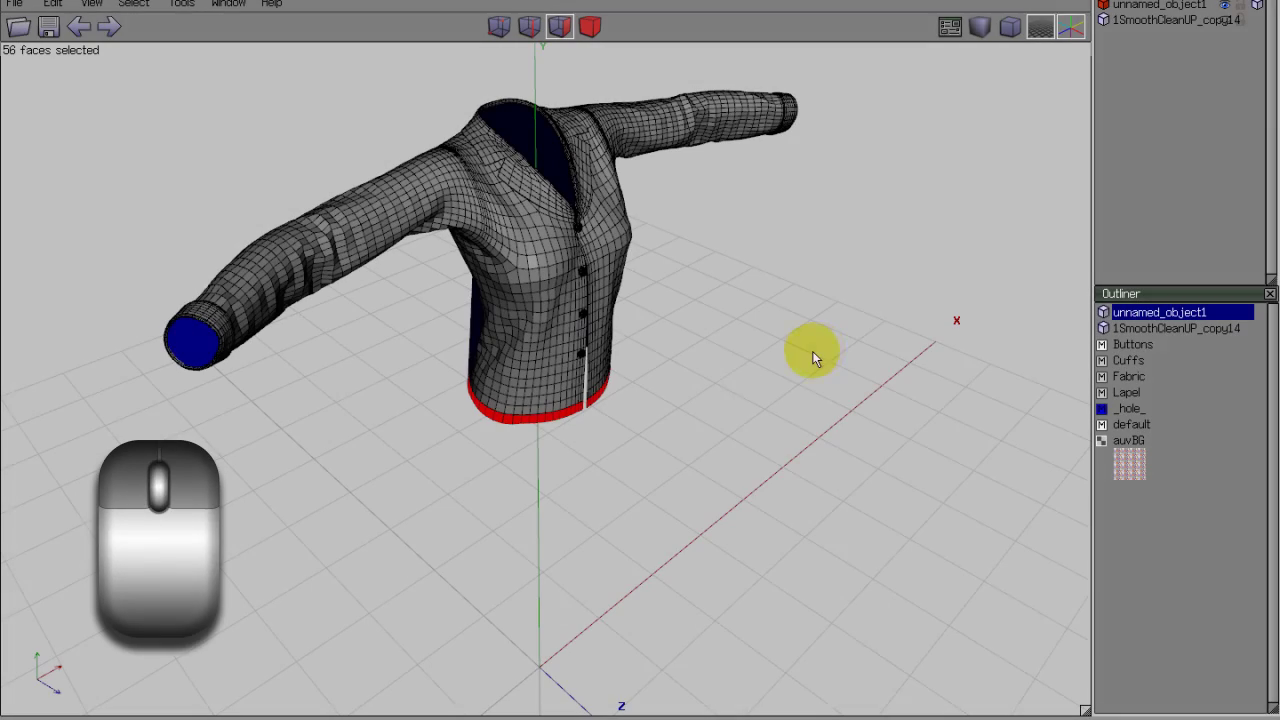
Extrude the selected hem faces as one region along their normals and confirm the distance.
right_click(816, 349)
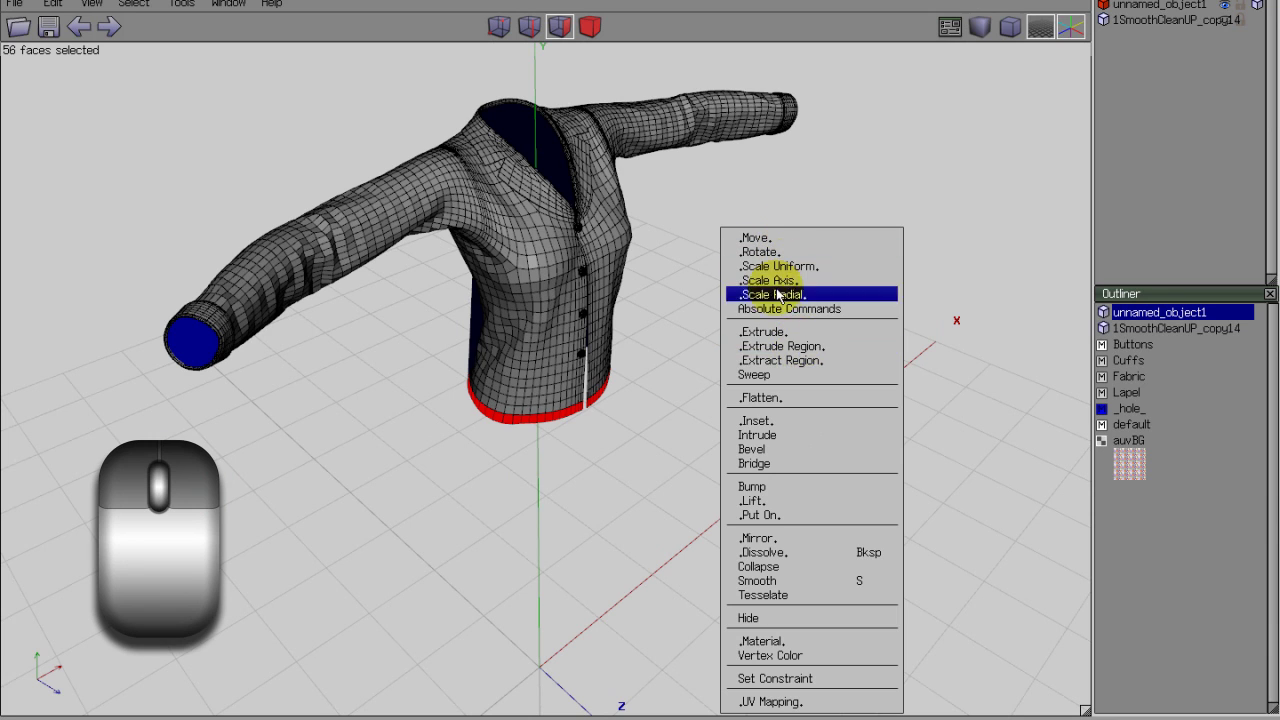
click(764, 347)
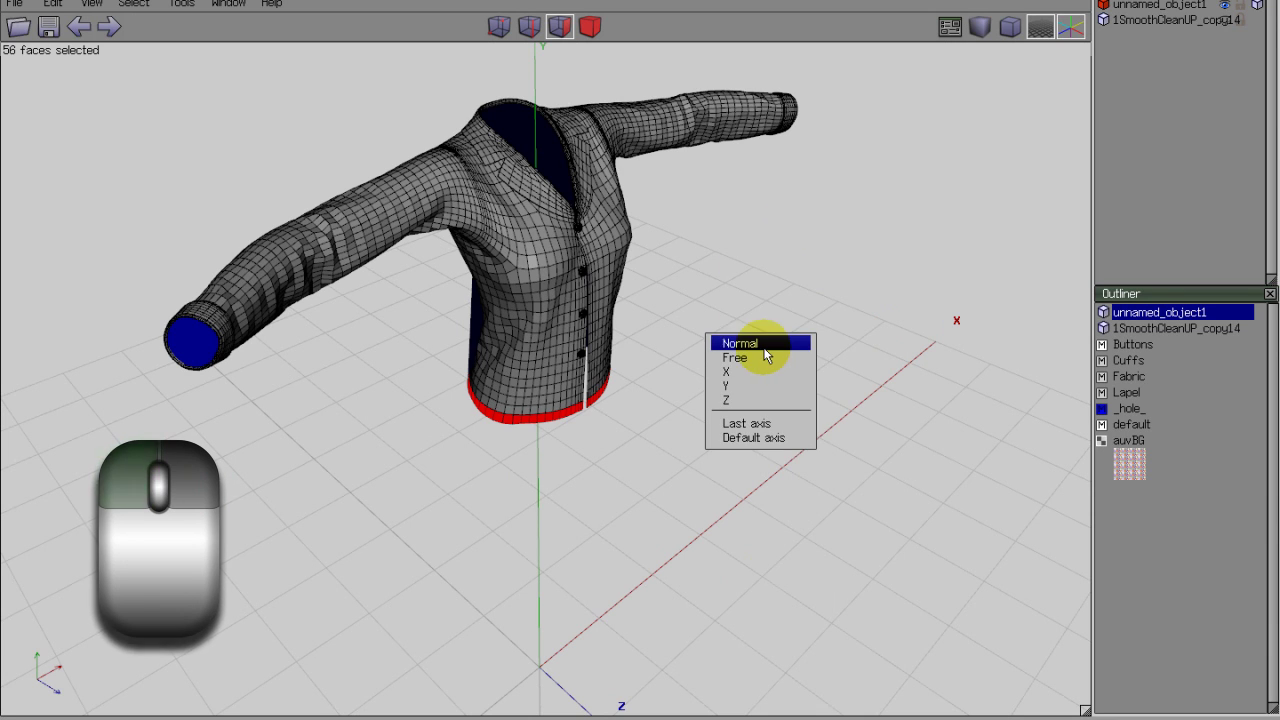
click(743, 345)
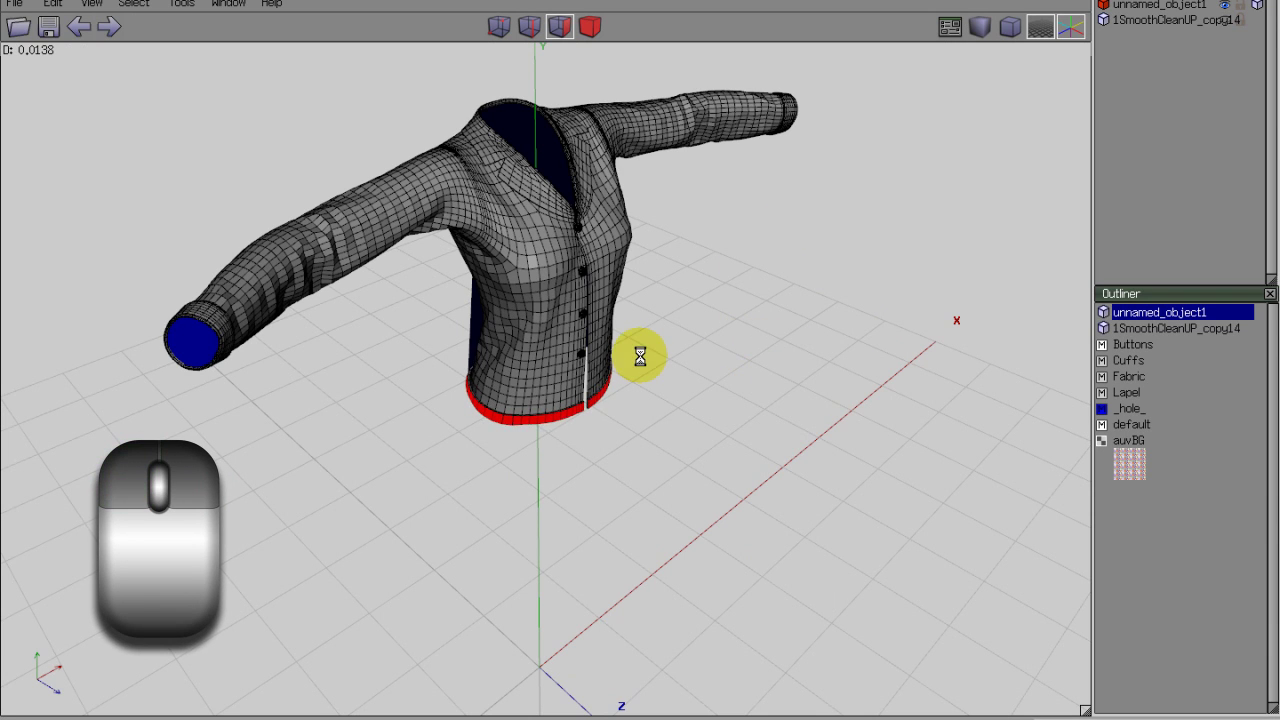
scroll(640, 356, up, 3)
scroll(640, 356, up, 6)
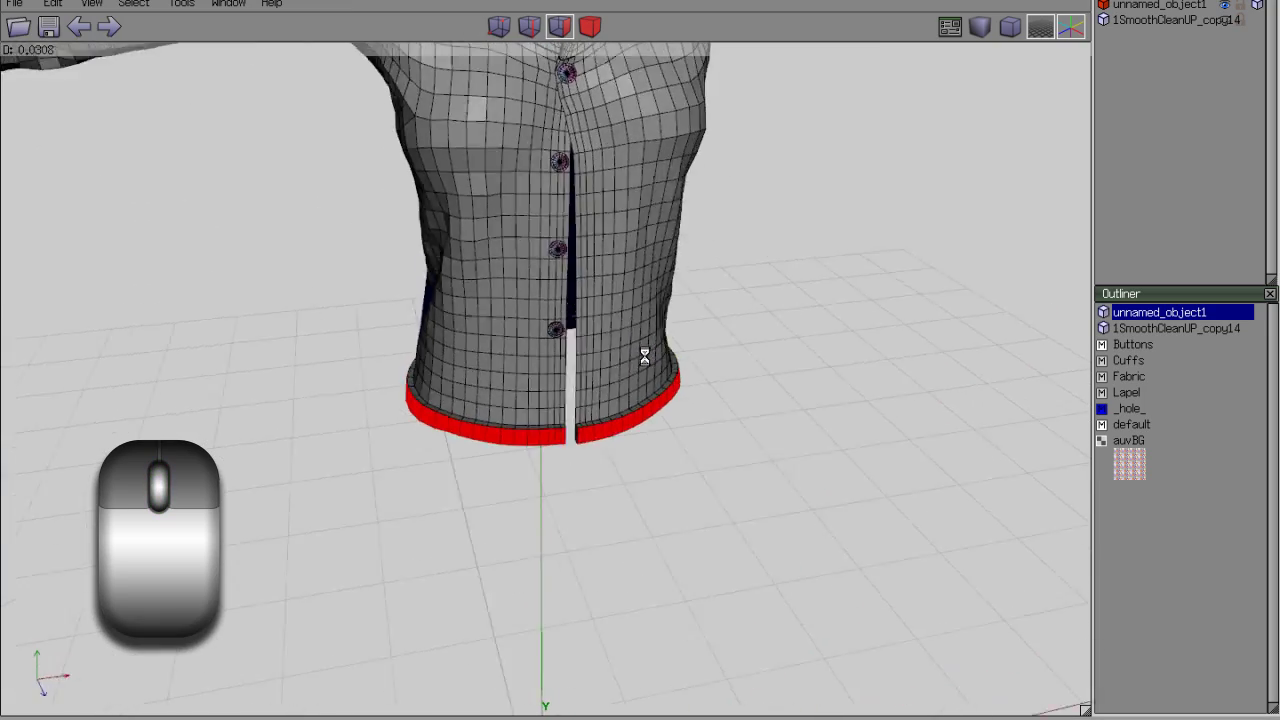
scroll(640, 356, up, 4)
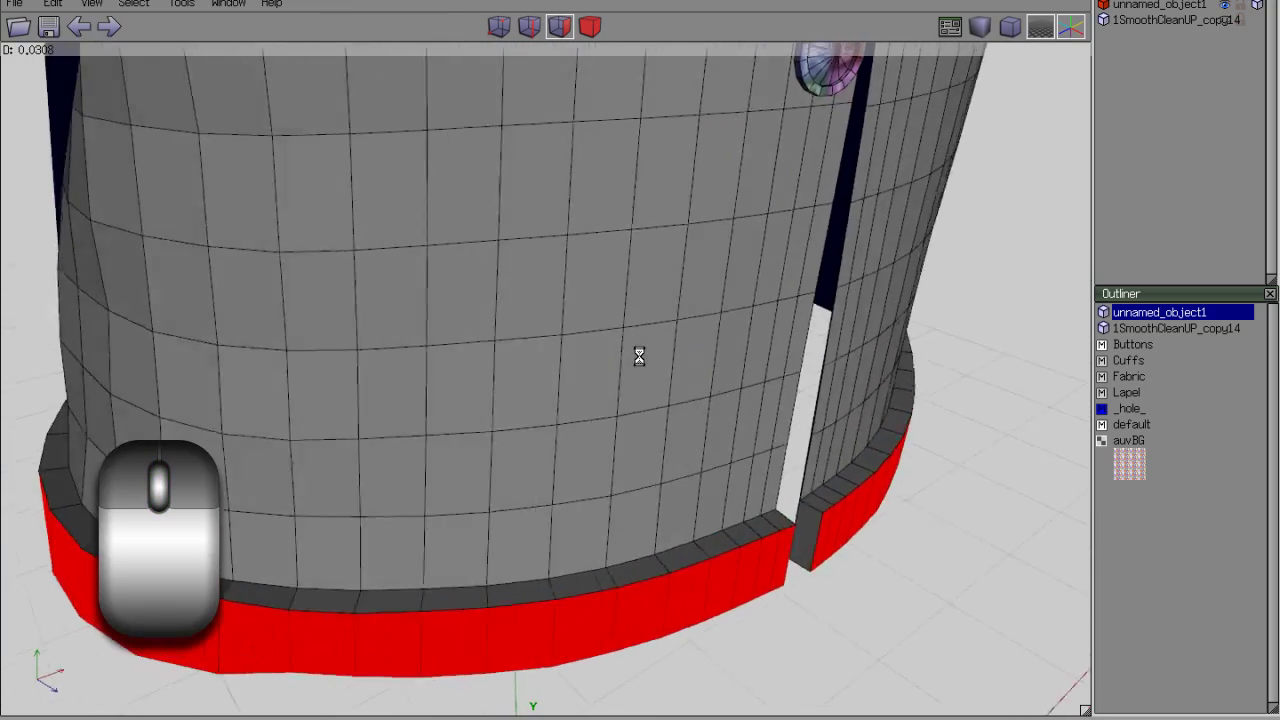
click(640, 356)
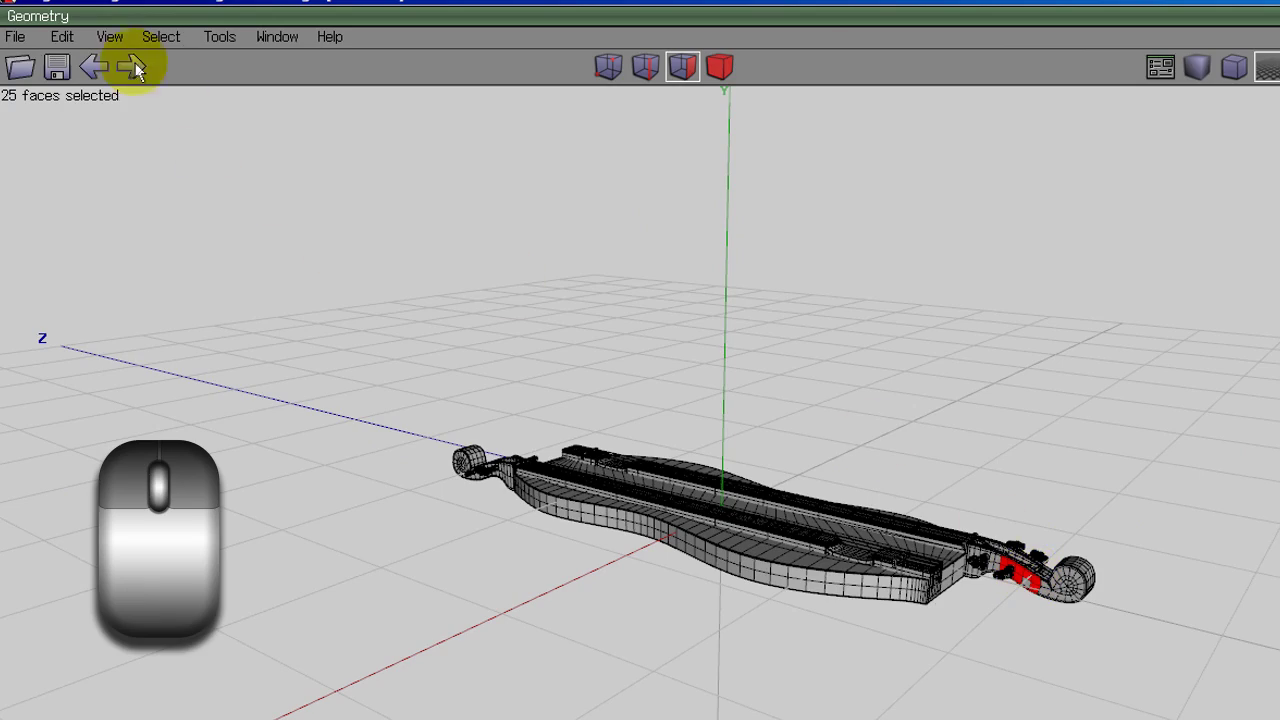
Reset the view, clear the headstock selection, select one soundboard face and aim the view at it.
click(110, 36)
click(90, 250)
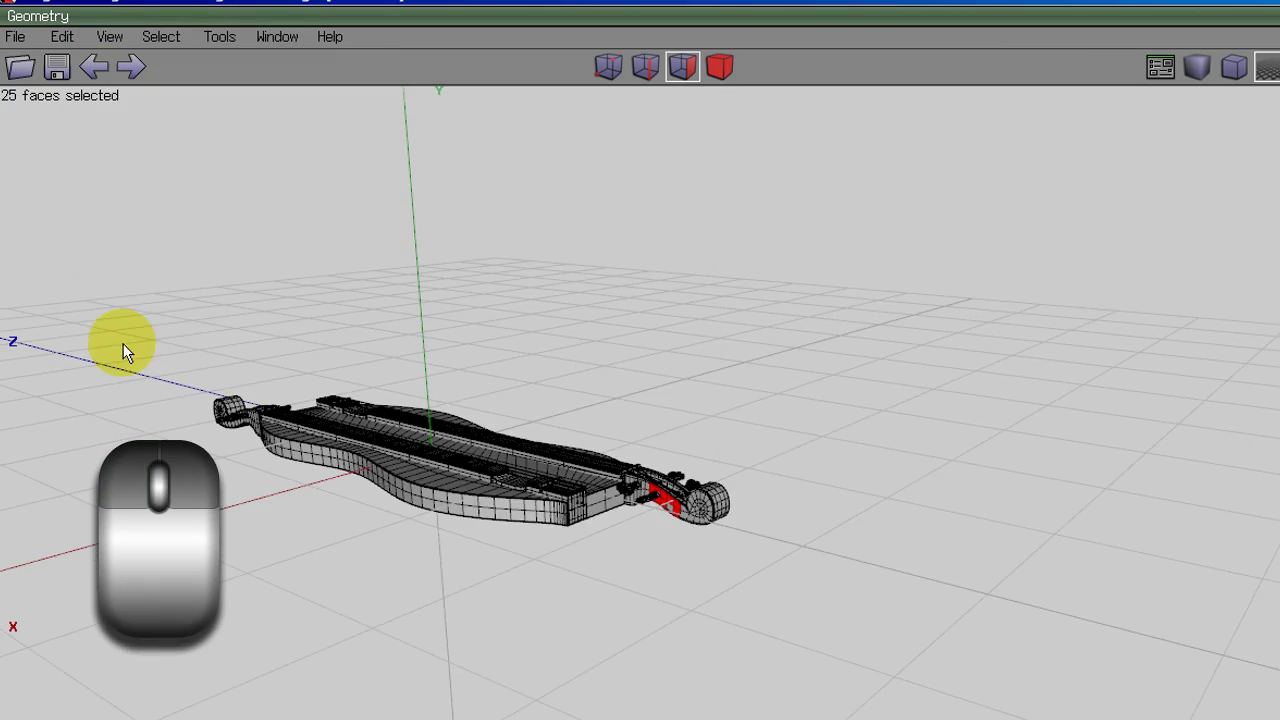
scroll(780, 466, up, 5)
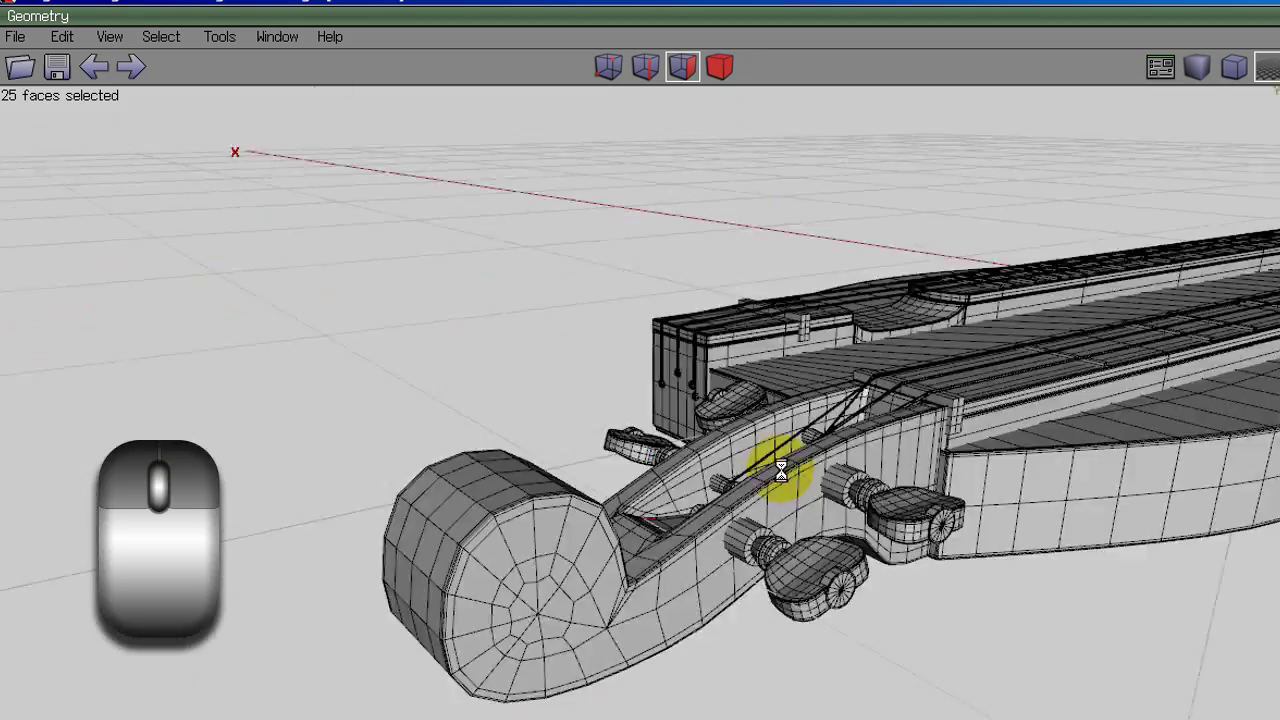
middle_drag(780, 466, 780, 466)
scroll(780, 466, down, 4)
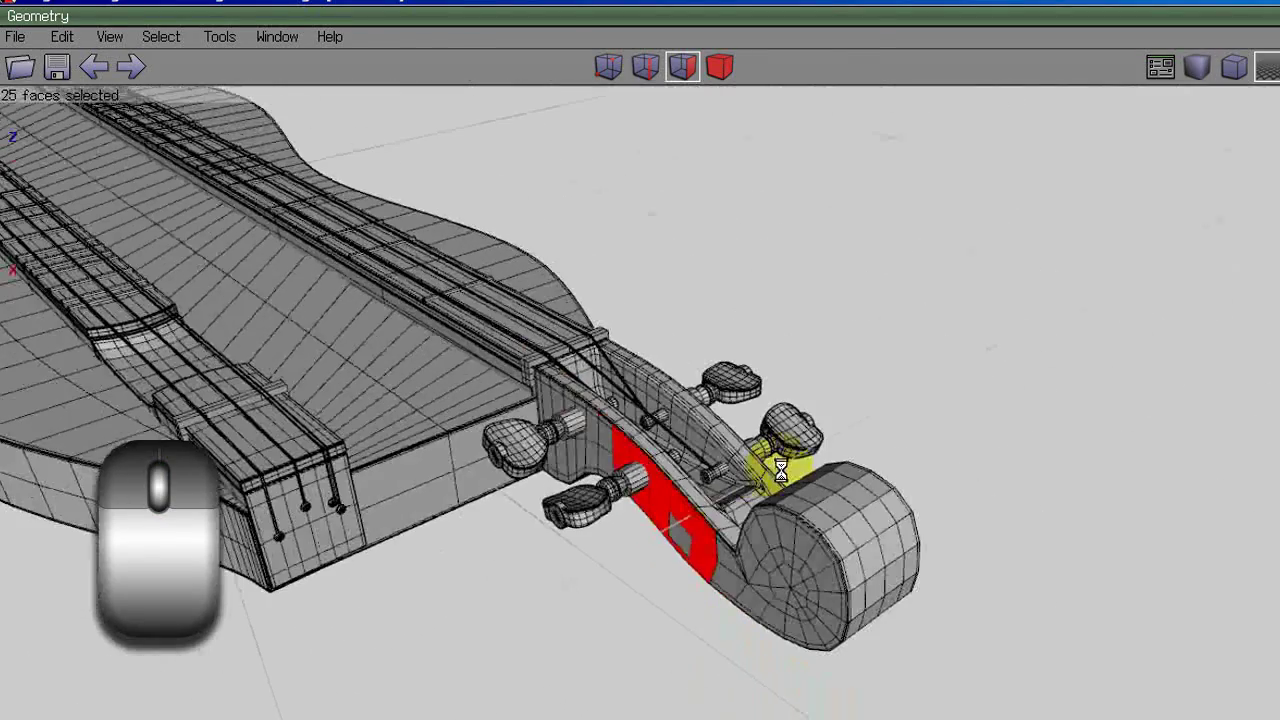
key(space)
click(127, 177)
key(ctrl+m)
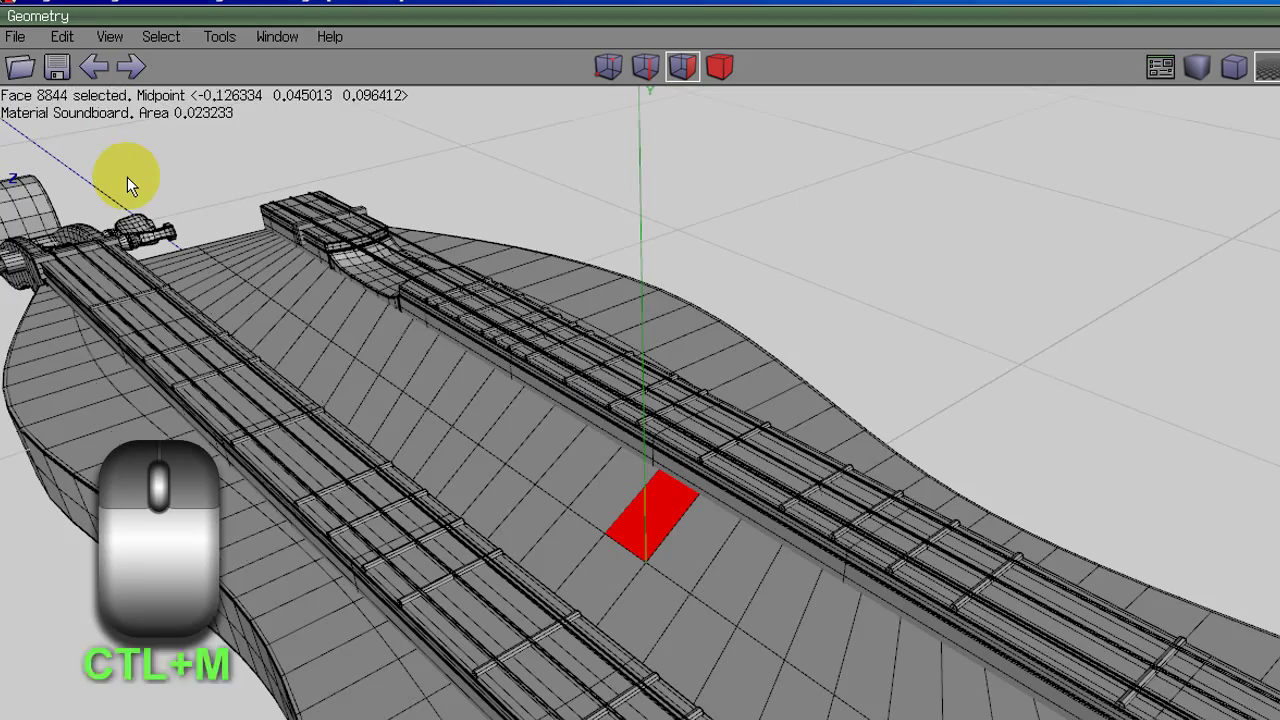
Open the Help guide 'How To Define Hotkeys'.
middle_drag(209, 220, 785, 470)
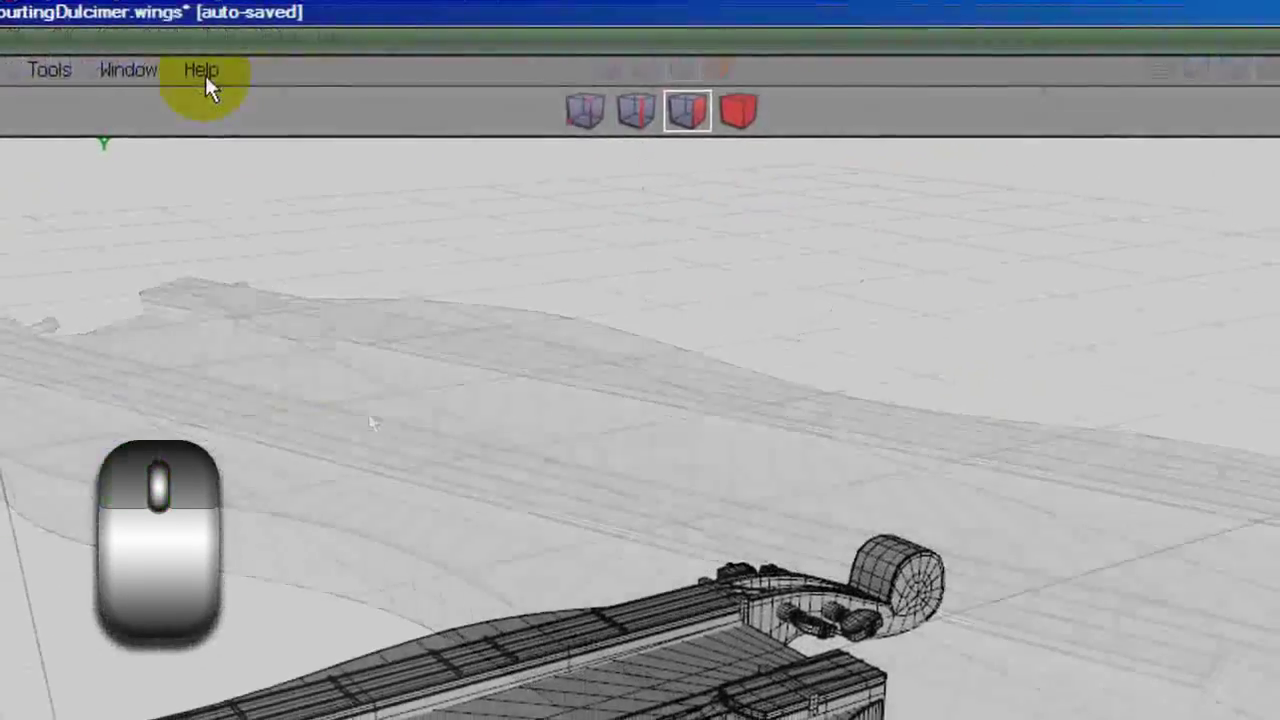
click(331, 38)
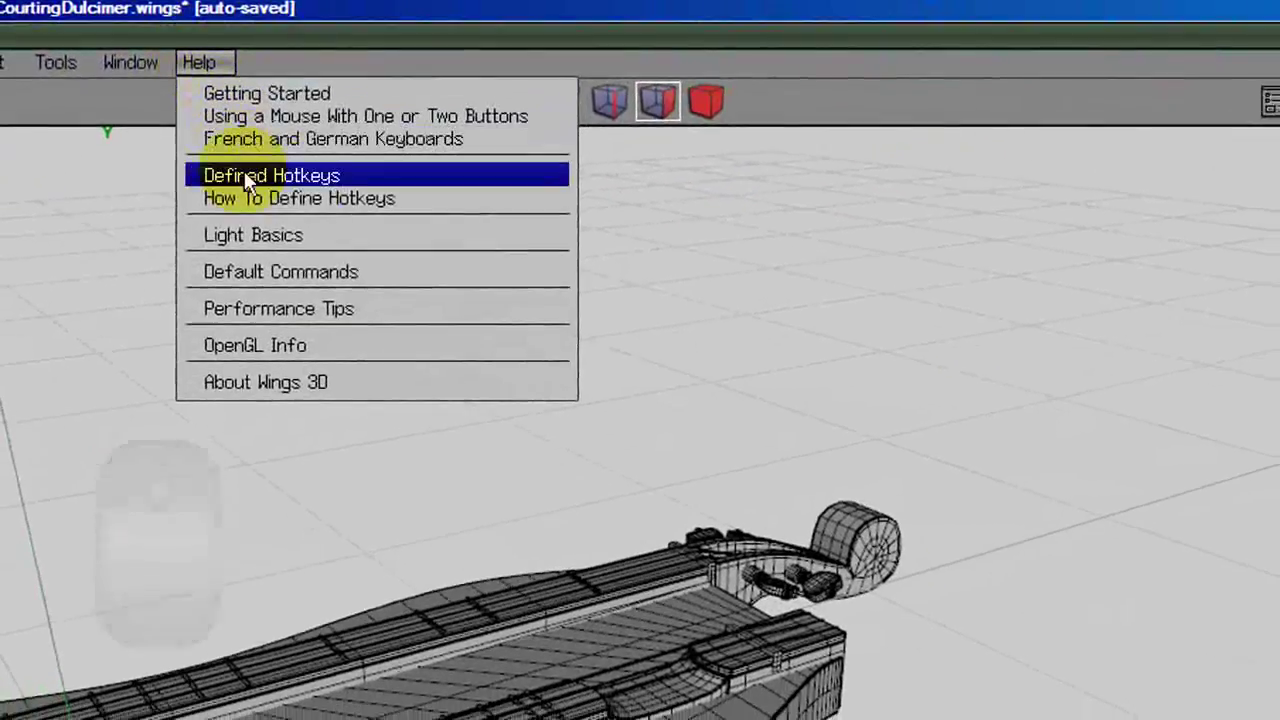
click(212, 205)
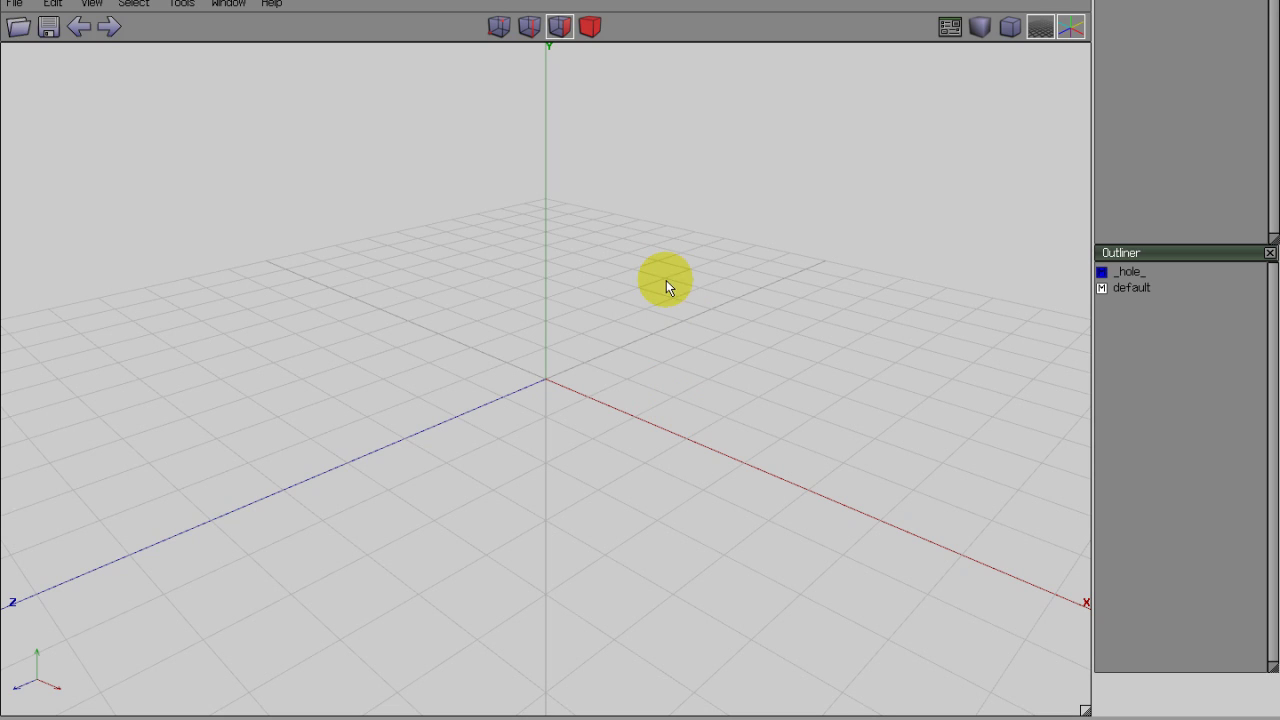
Create a gear from the More primitives list, select its top face and bring up the face commands.
right_click(631, 289)
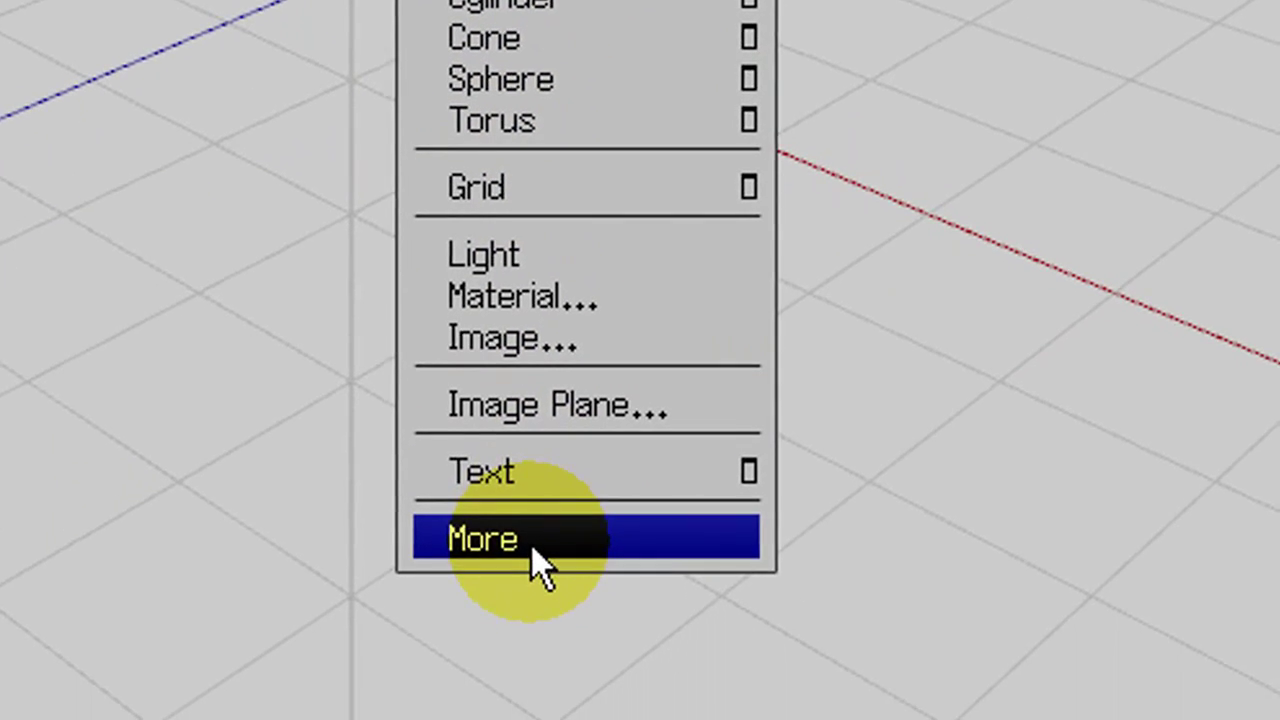
click(533, 545)
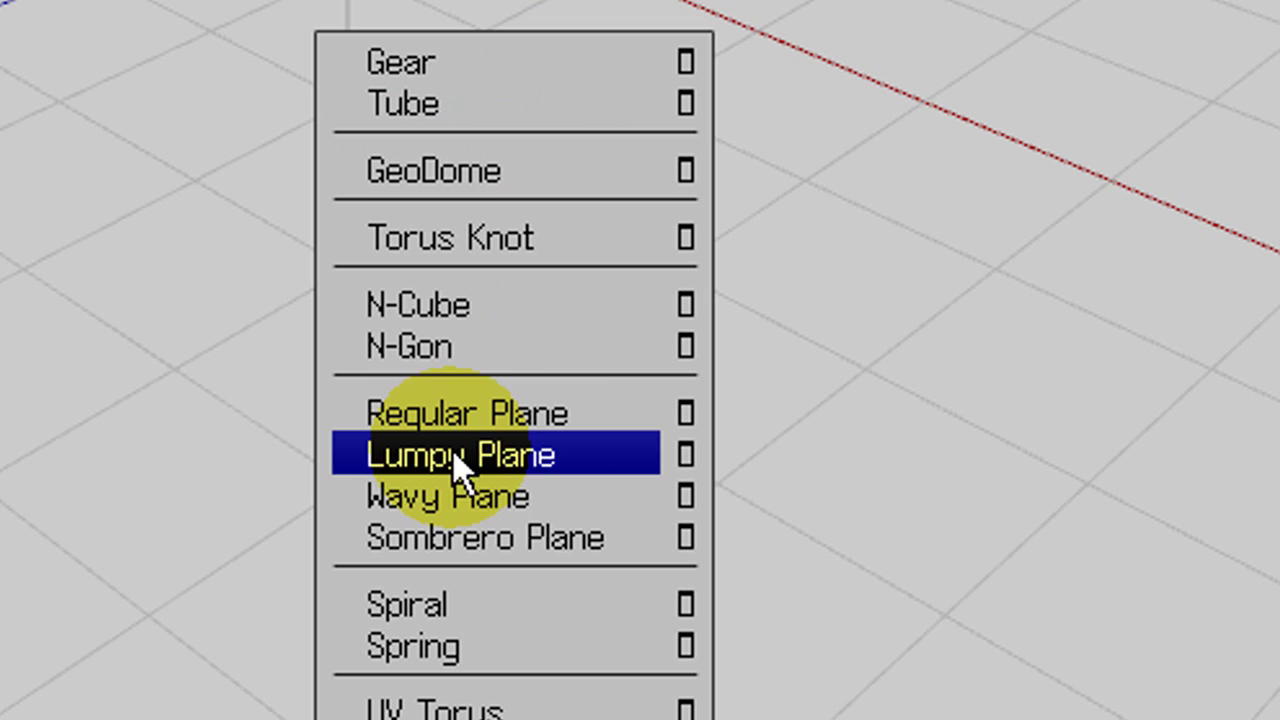
click(473, 62)
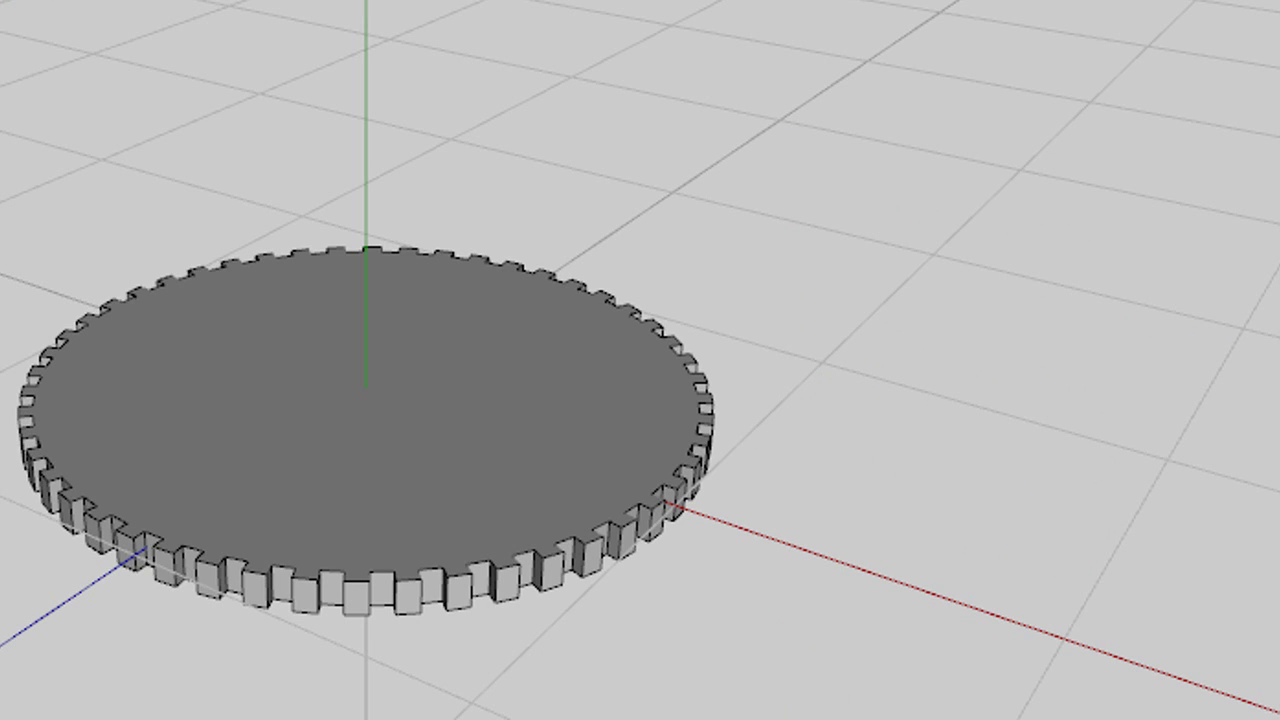
click(622, 389)
right_click(964, 105)
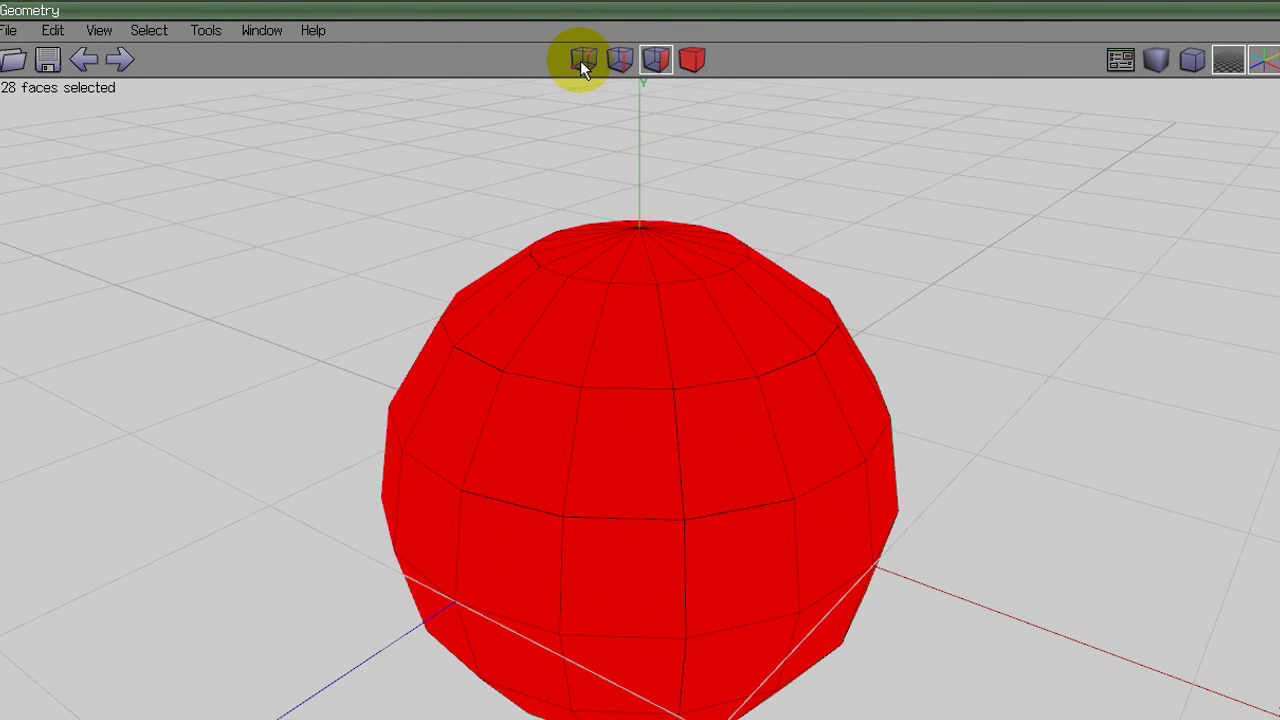
Cycle the sphere through vertex, edge, face and object selection modes.
click(581, 62)
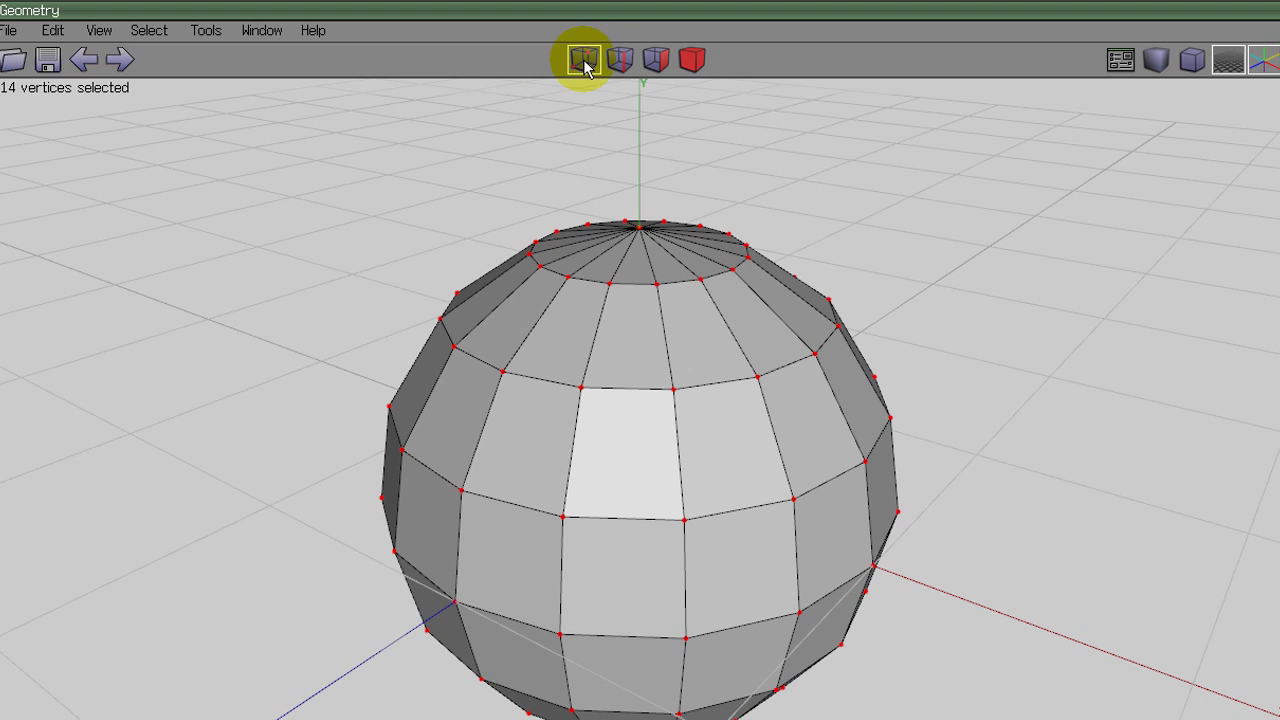
click(620, 60)
click(656, 60)
click(692, 60)
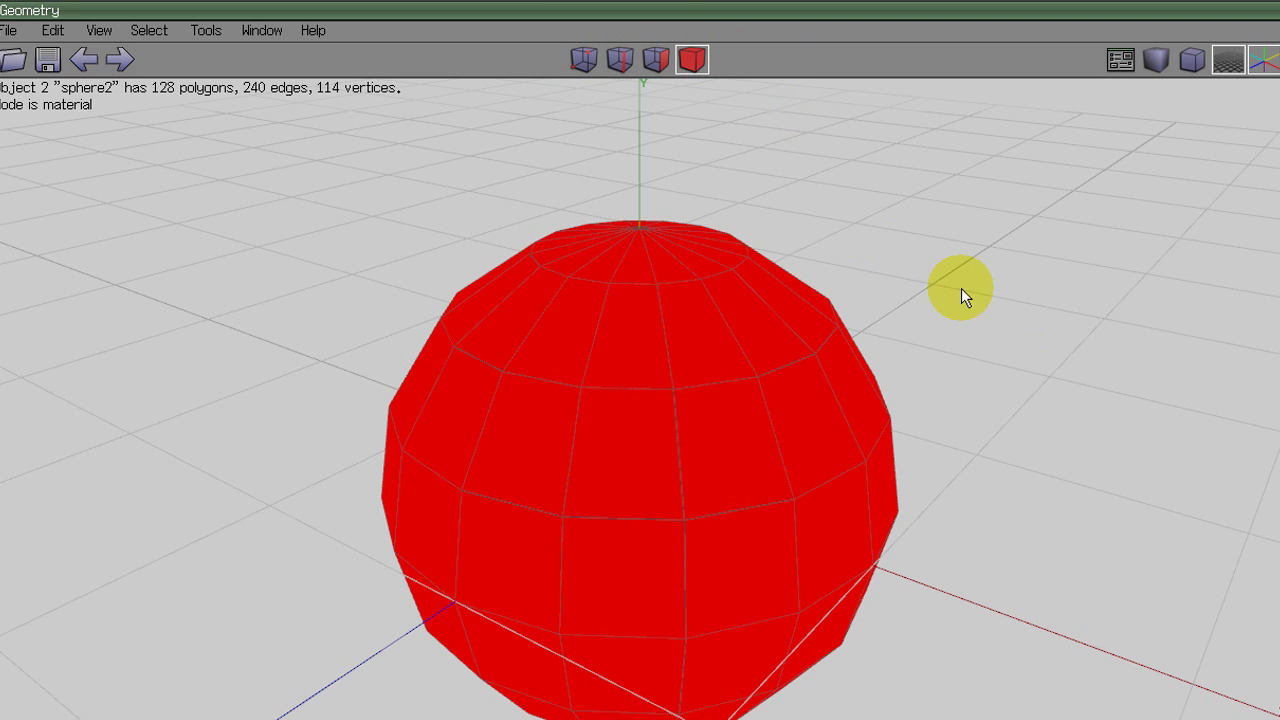
Select a single sphere face, deselect, then pick one edge on the sphere's upper band.
click(619, 62)
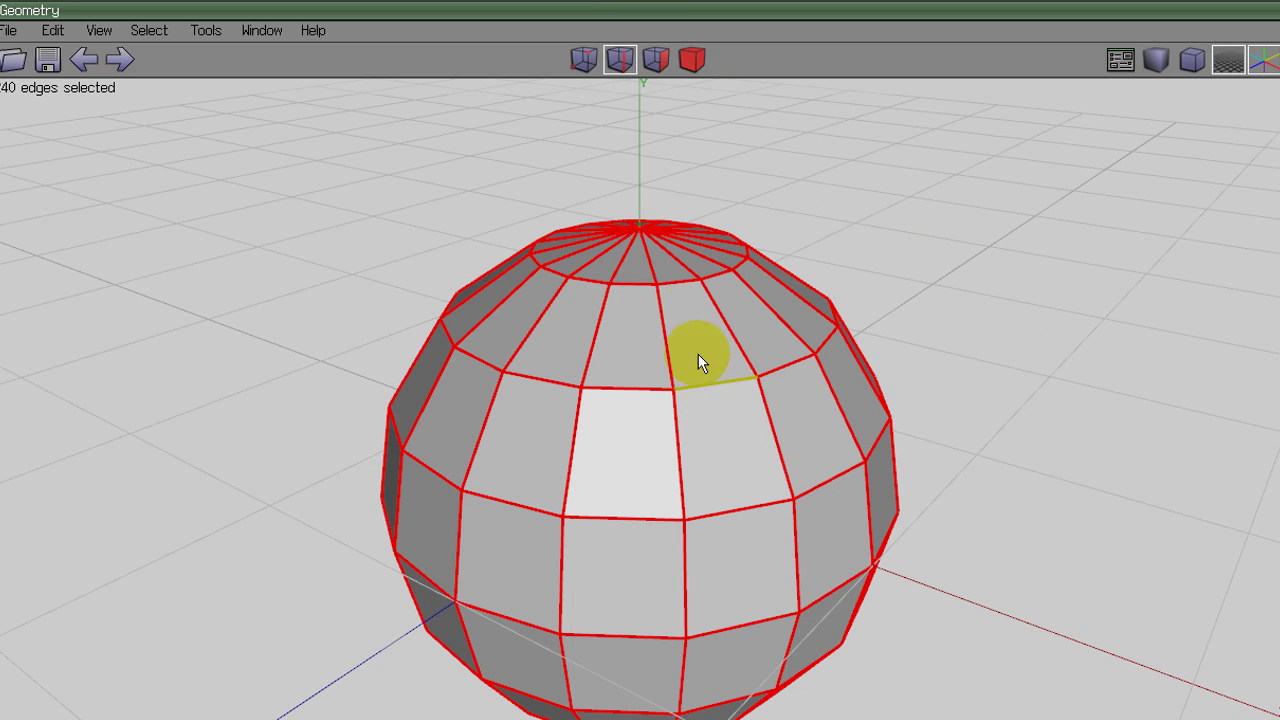
click(667, 56)
click(761, 432)
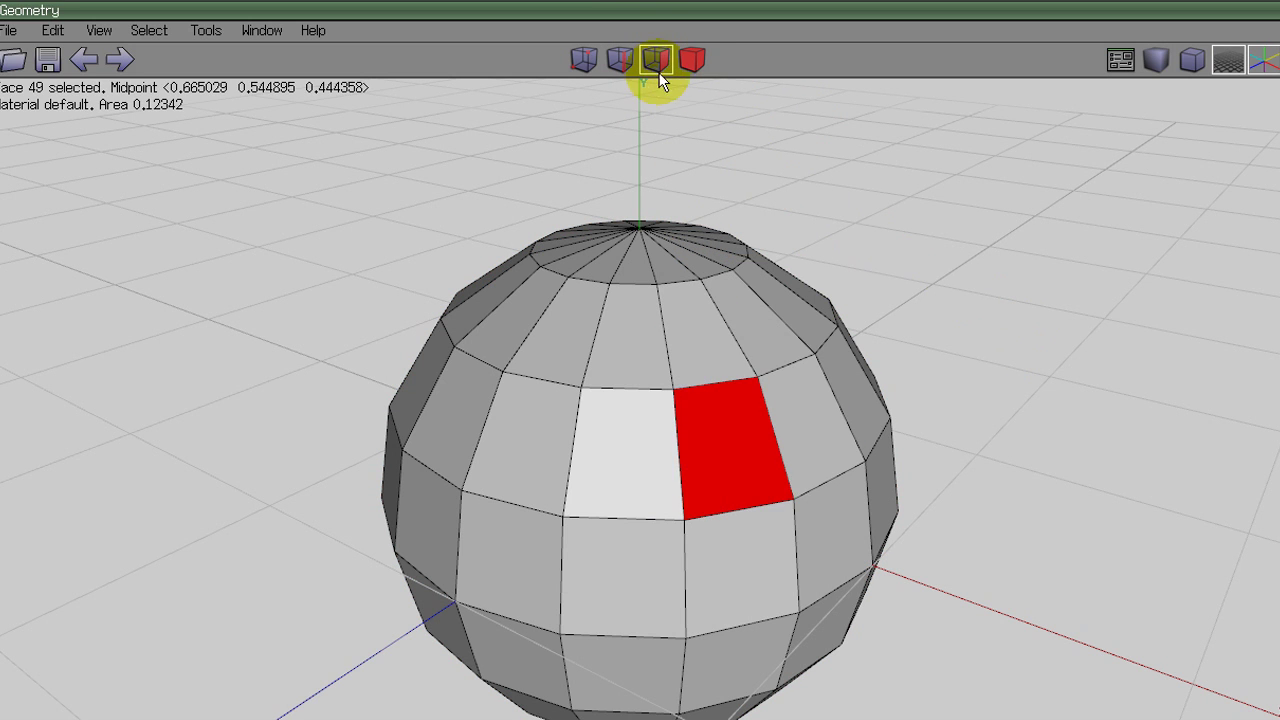
click(692, 60)
click(1028, 363)
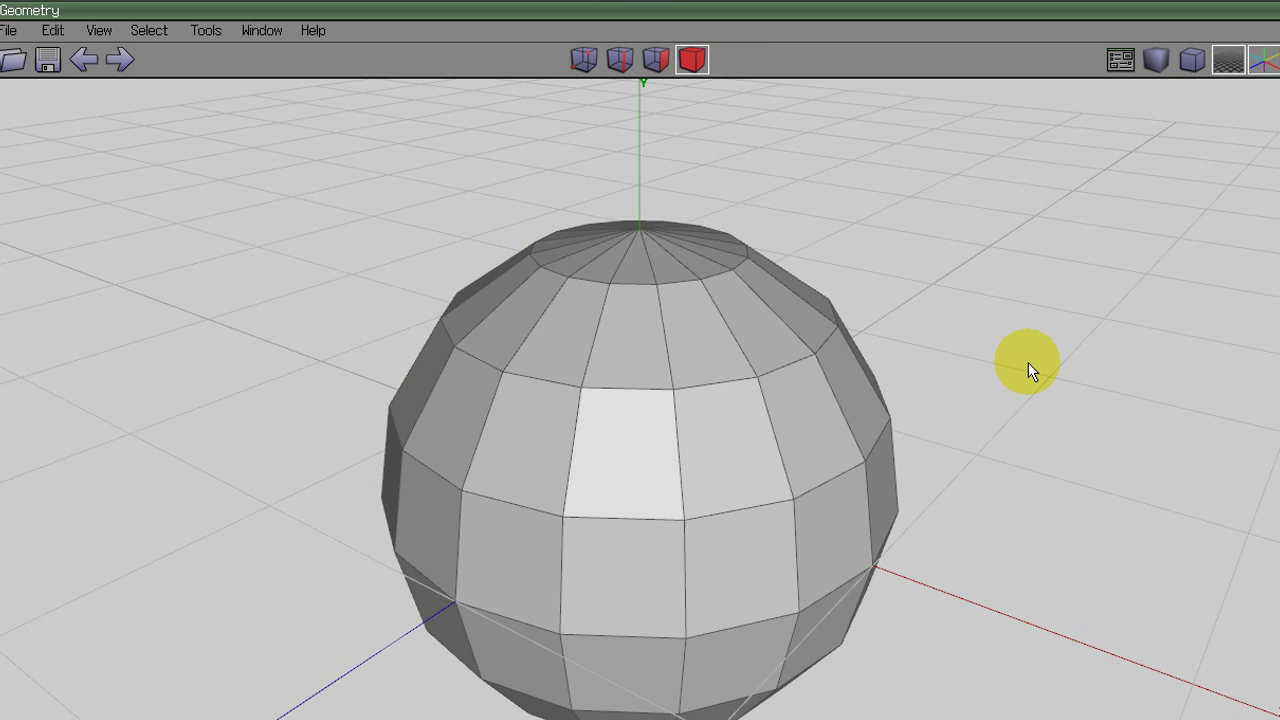
click(620, 56)
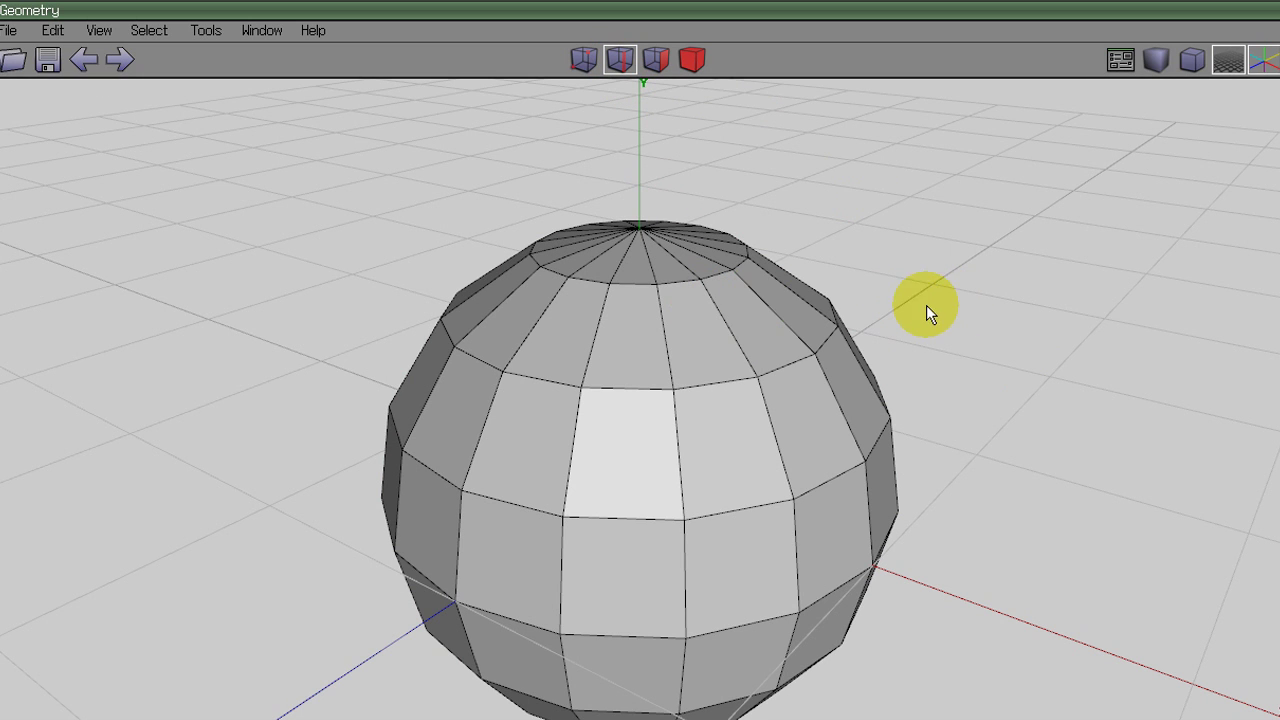
click(743, 377)
Extrude the selected edge along its normal.
right_click(987, 342)
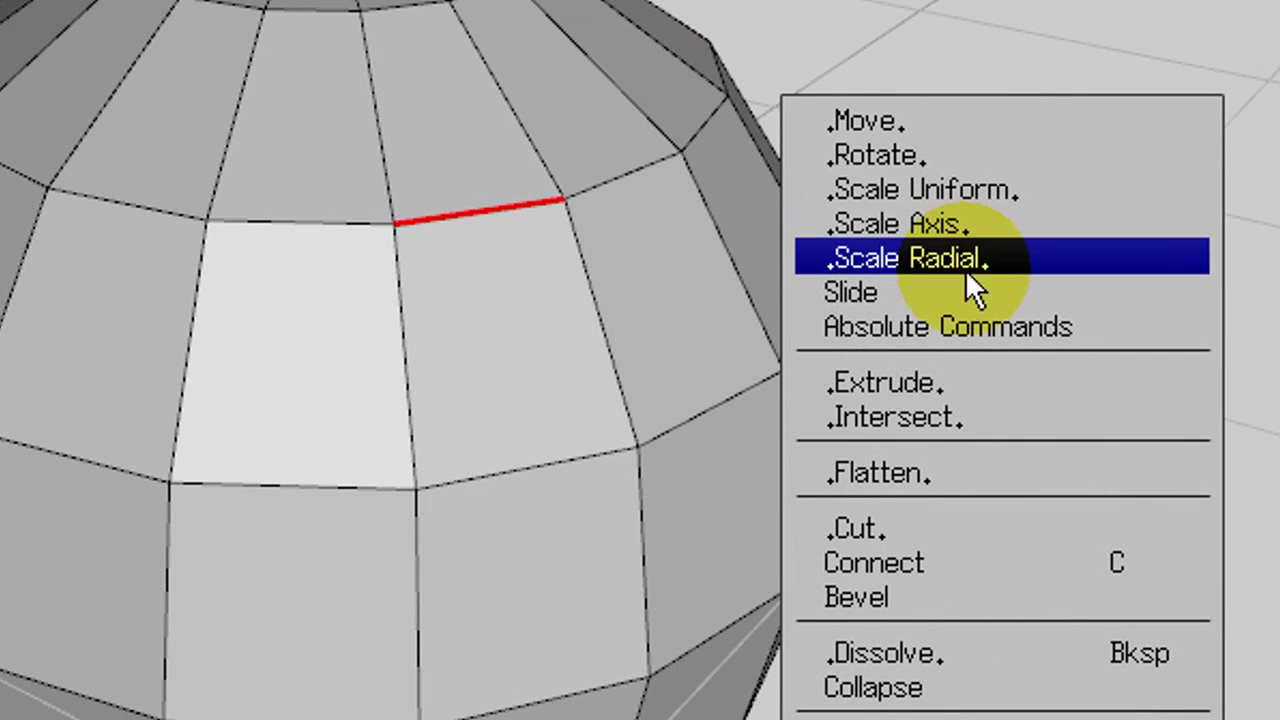
click(943, 400)
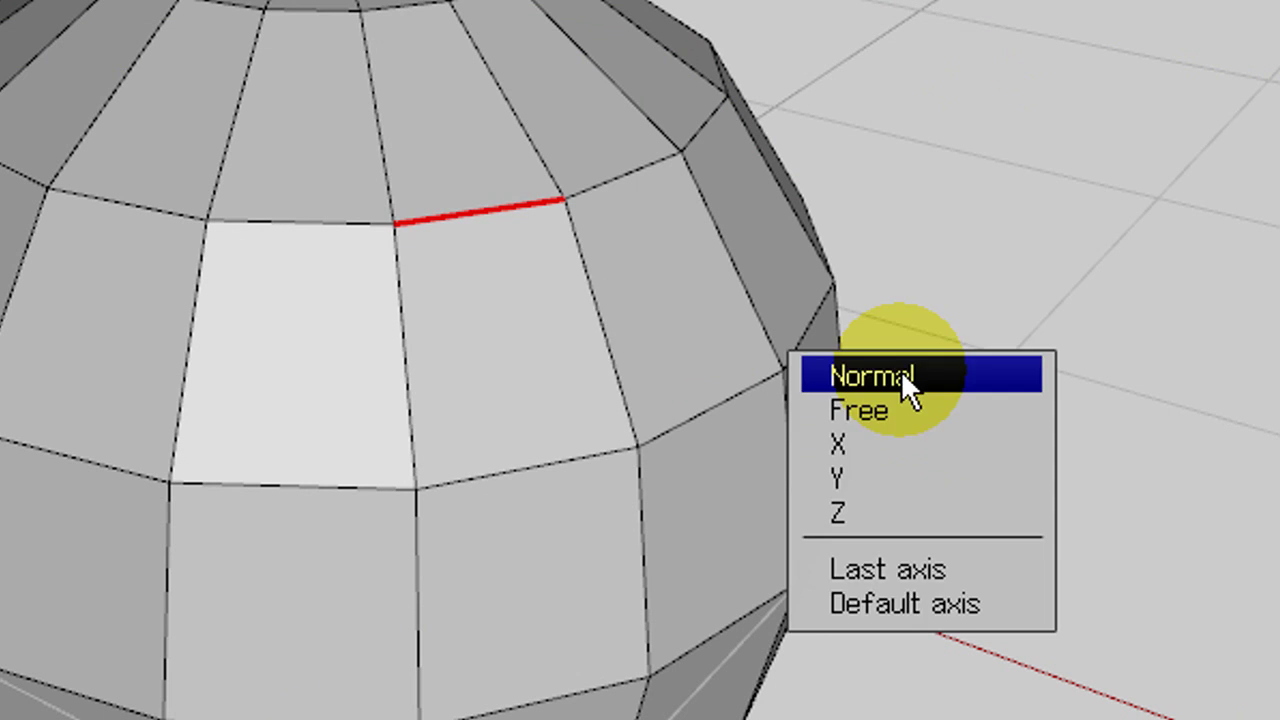
click(903, 389)
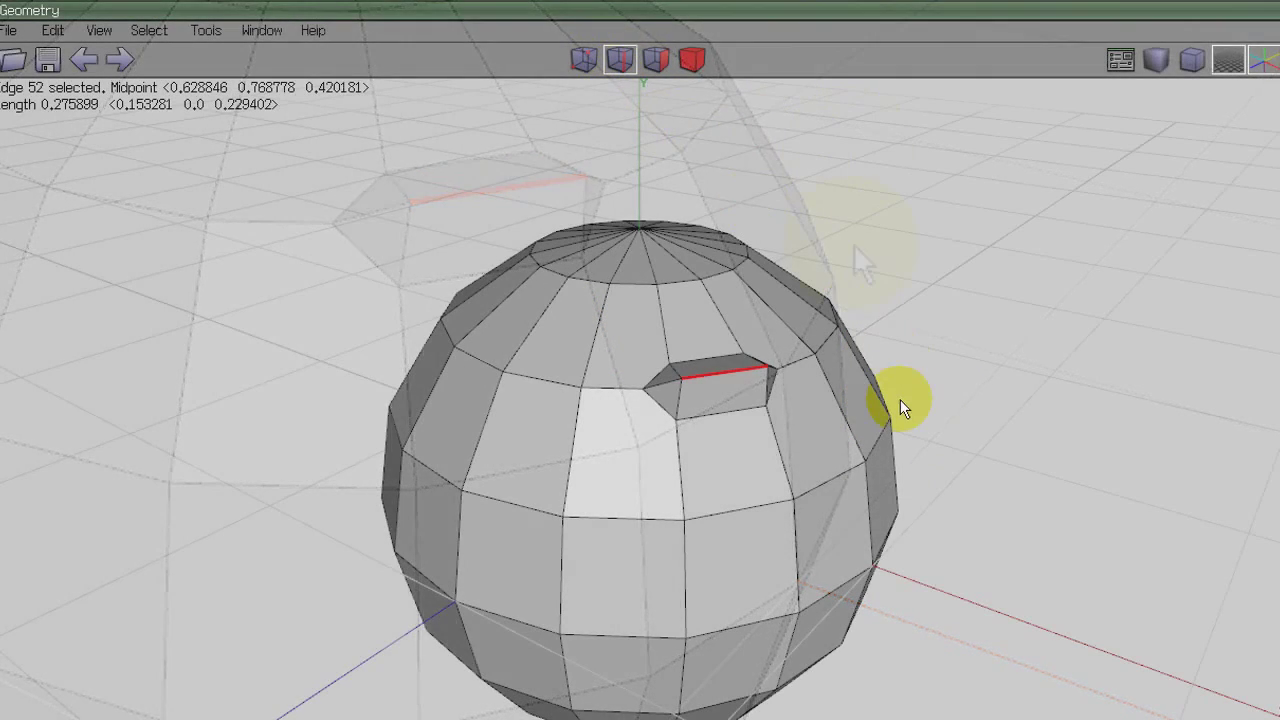
Convert vertex 20 into its connected edges, then deselect edges 15, 56, 59 and 58.
click(584, 60)
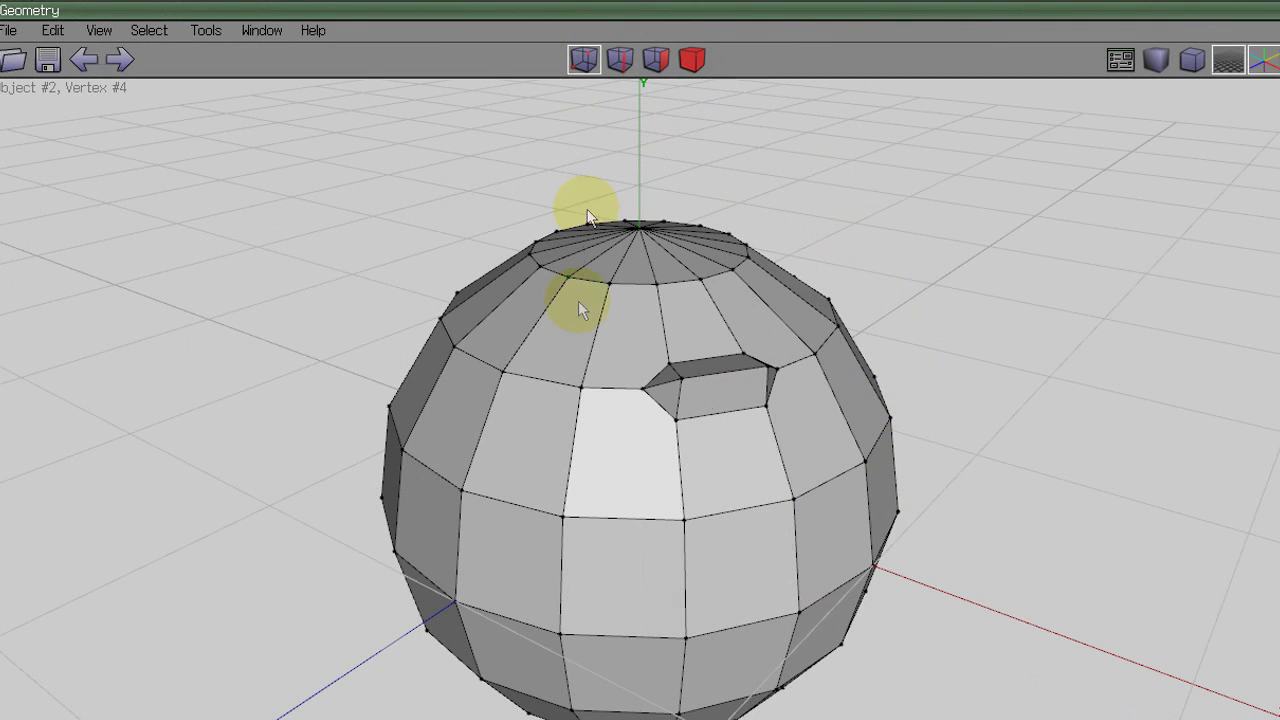
click(510, 370)
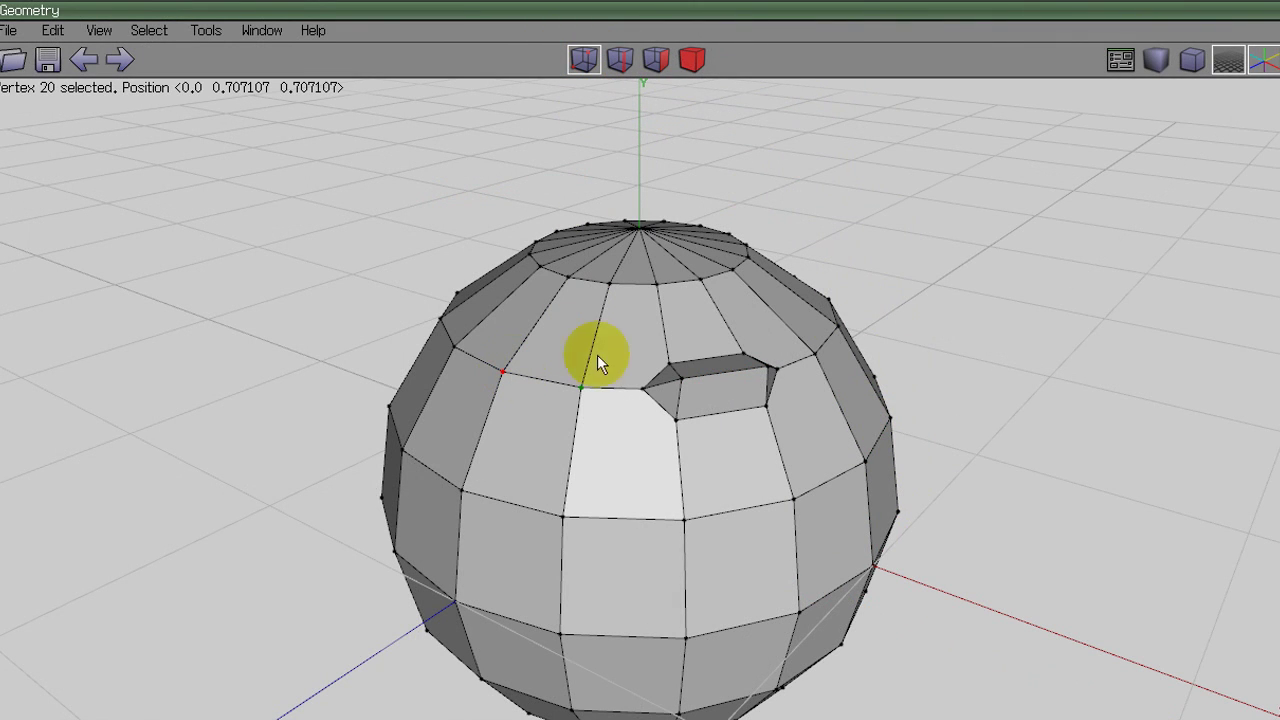
click(619, 58)
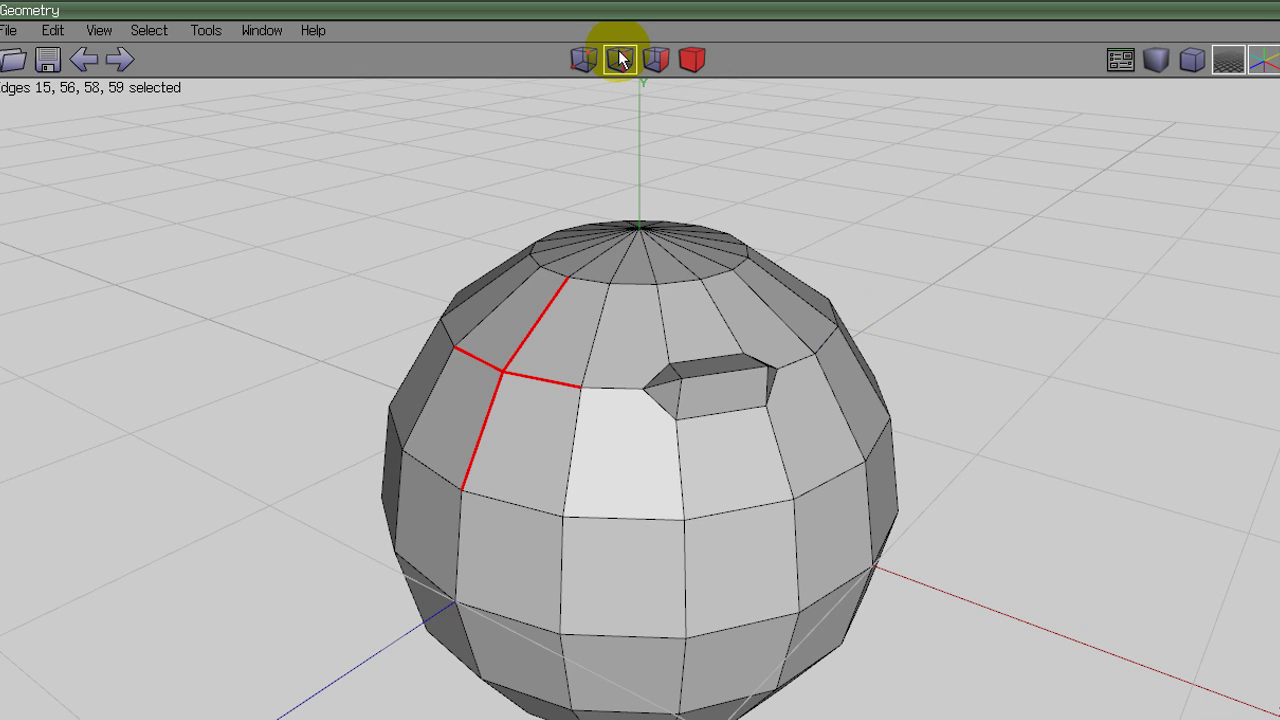
click(560, 304)
click(563, 384)
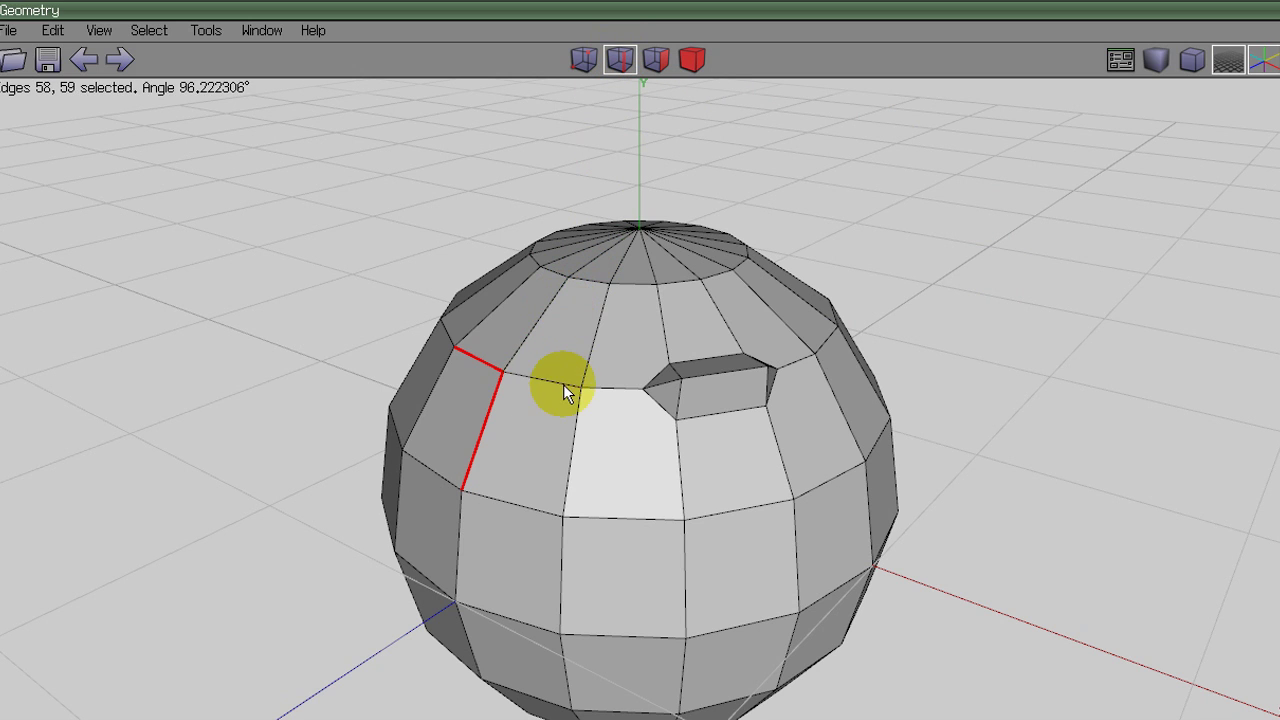
click(492, 410)
click(572, 465)
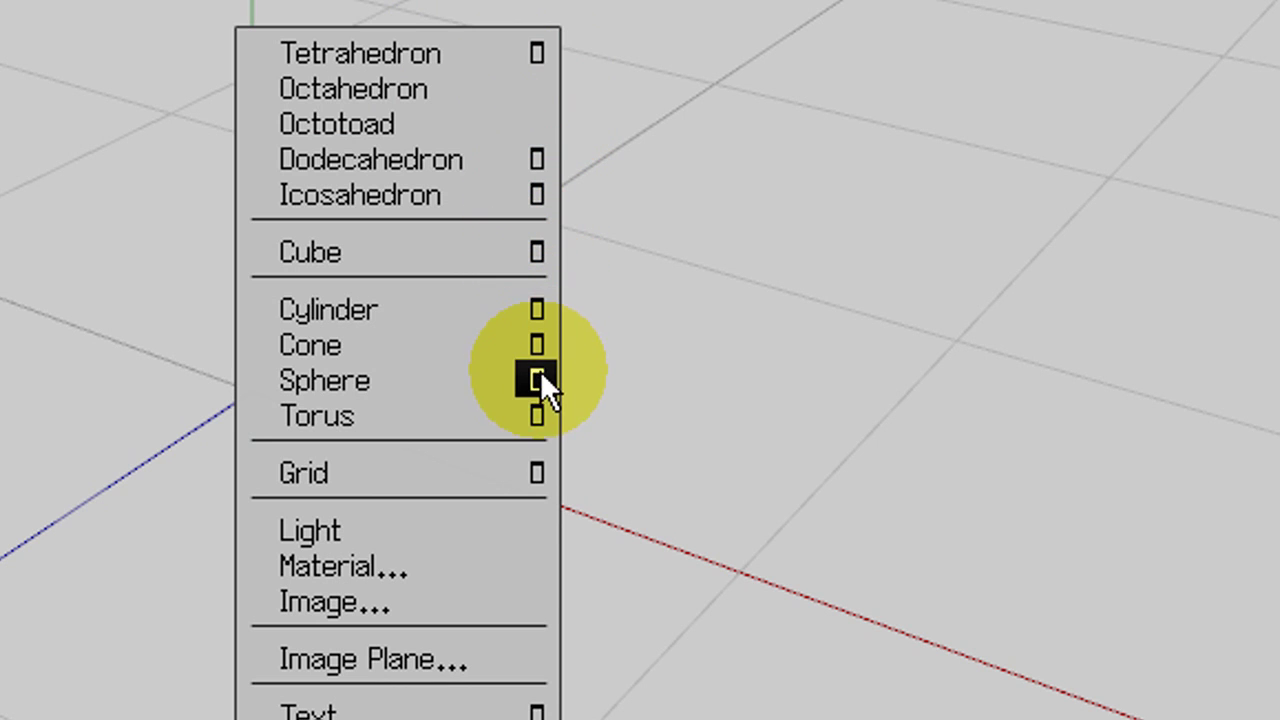
Add a default sphere at the origin, then select it and delete it.
click(537, 472)
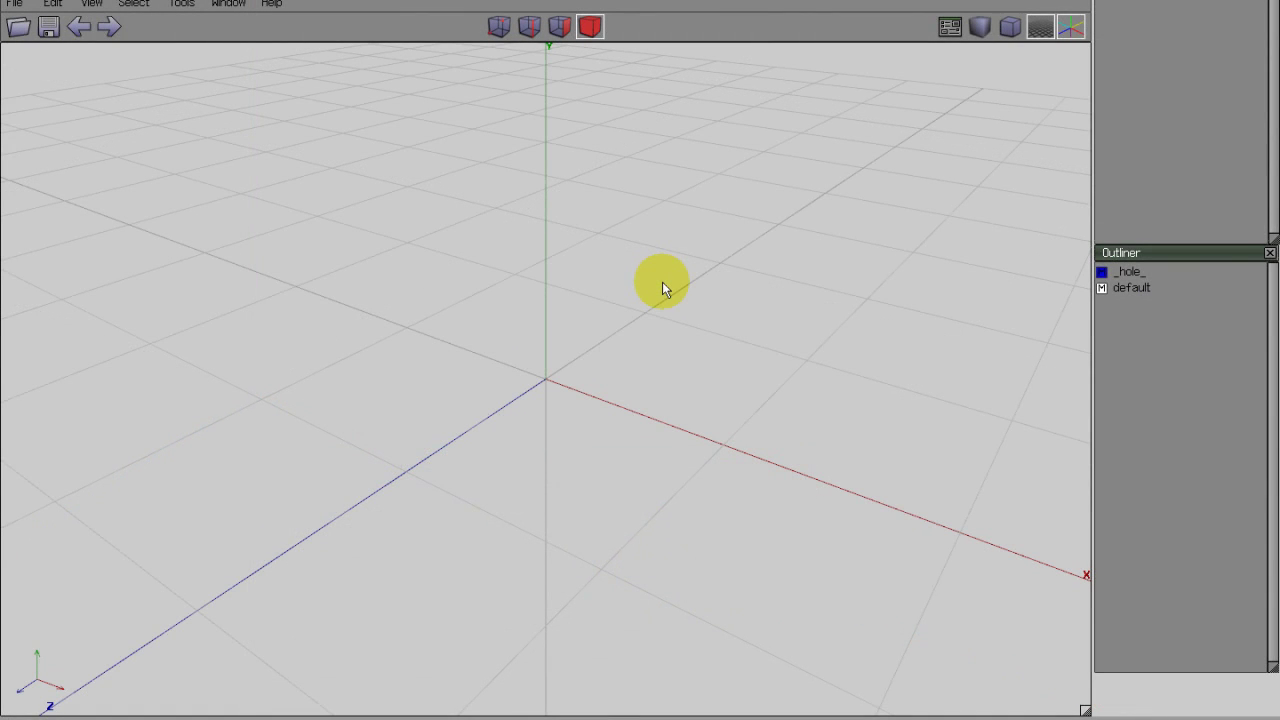
right_click(661, 284)
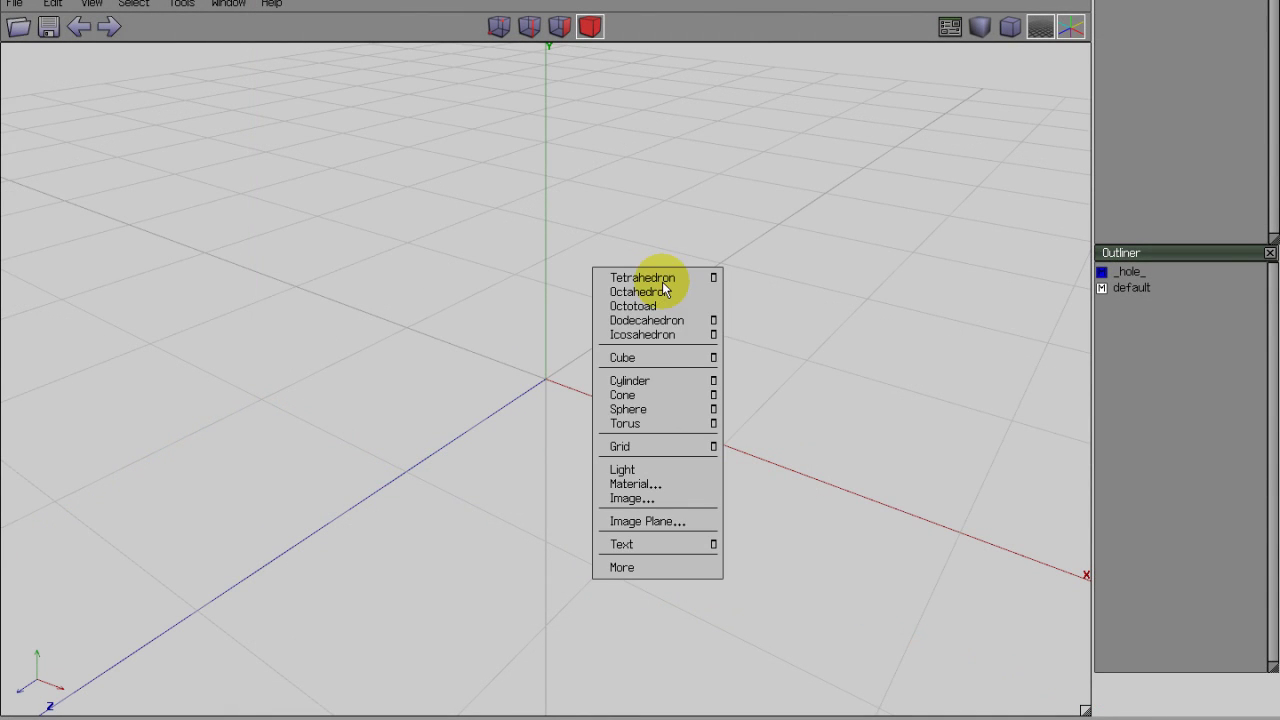
click(641, 411)
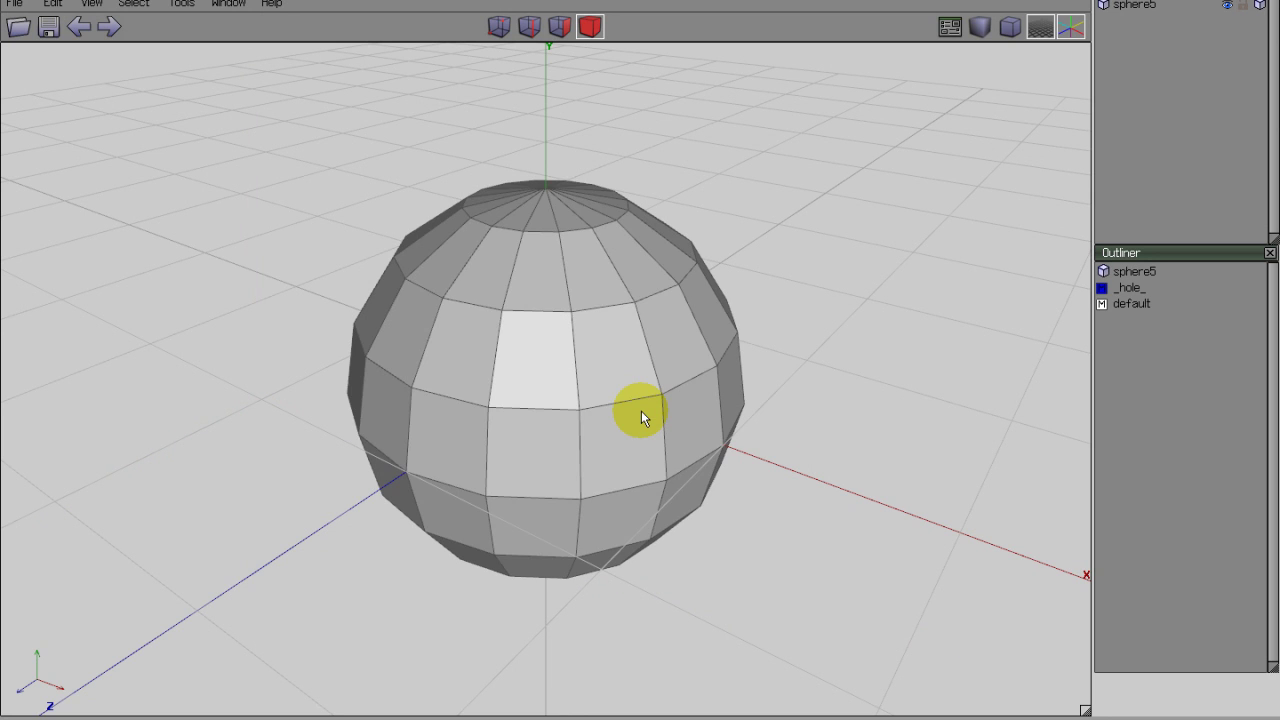
click(674, 389)
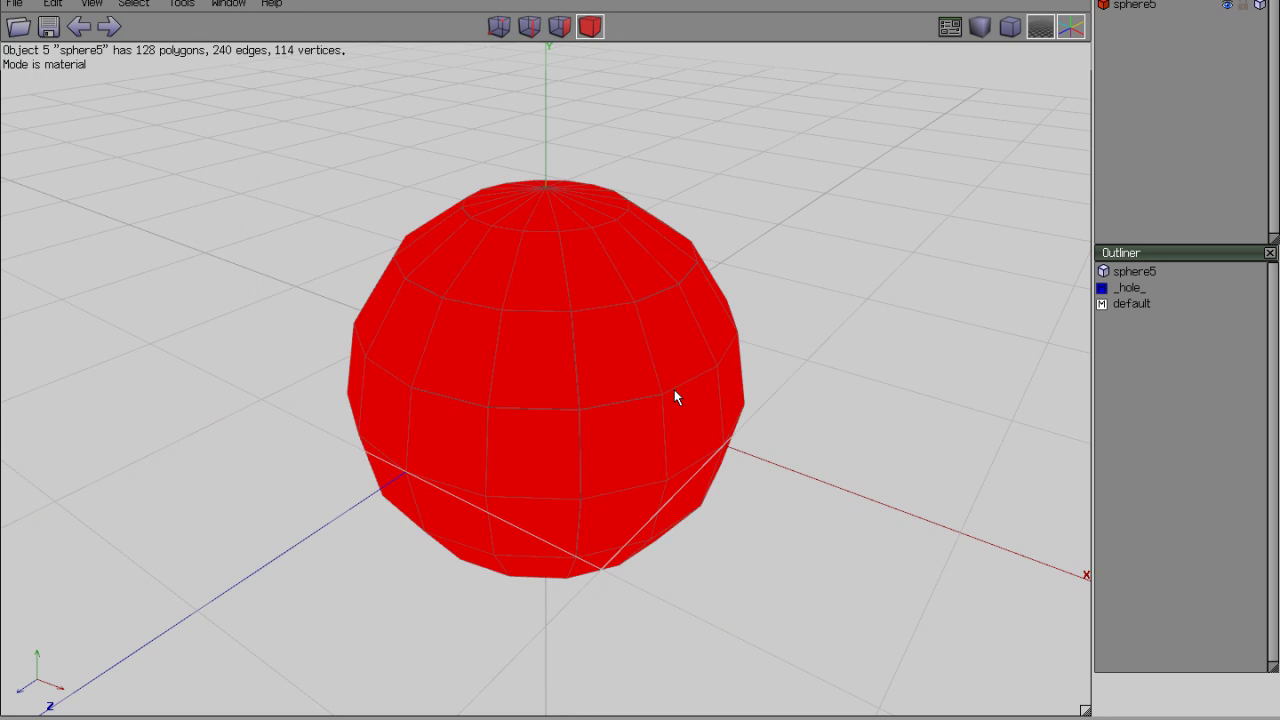
key(Delete)
Create a flattened sphere with 20 sections, 20 slices, X radial 1.0 and Y radial 3.0.
right_click(663, 347)
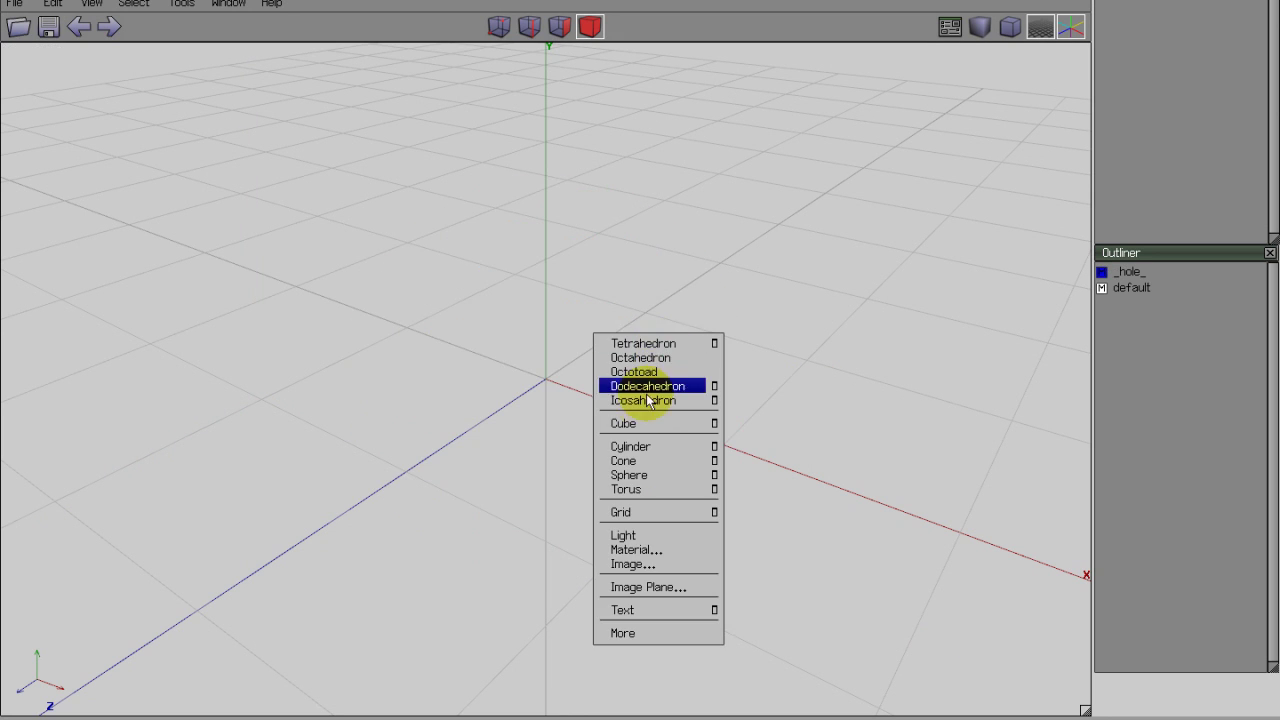
right_click(641, 474)
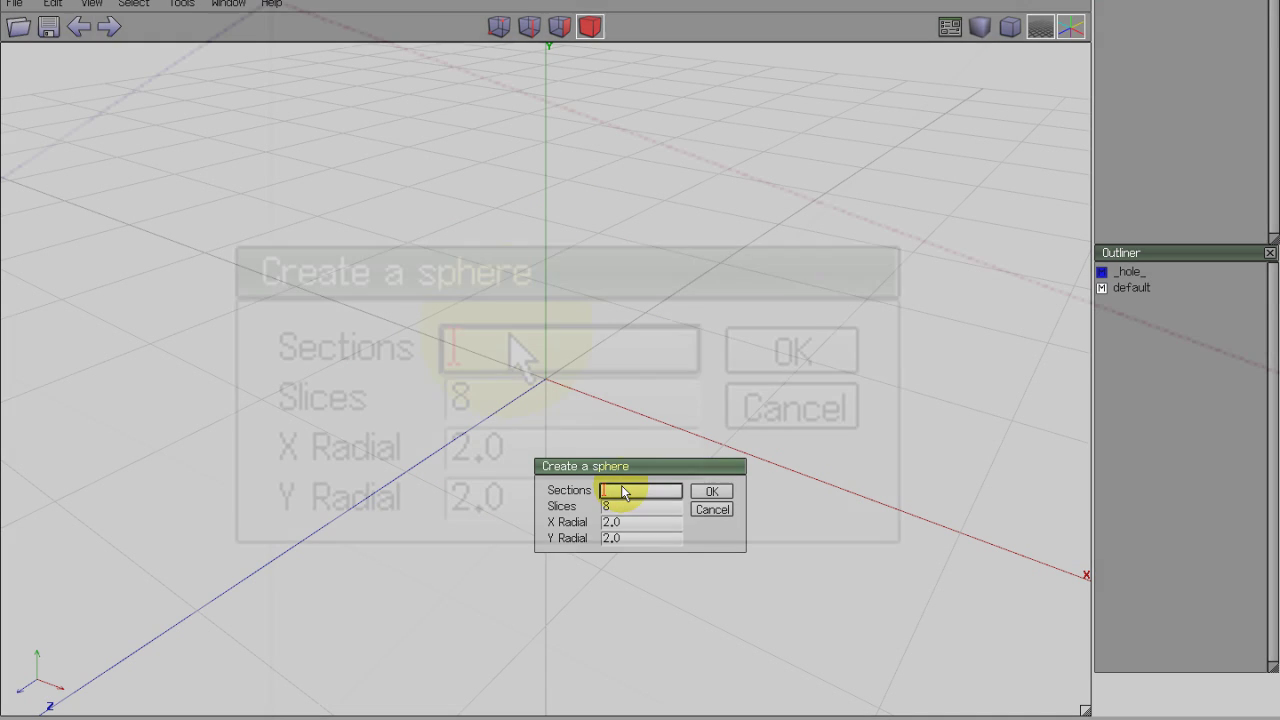
key(BackSpace)
text(20)
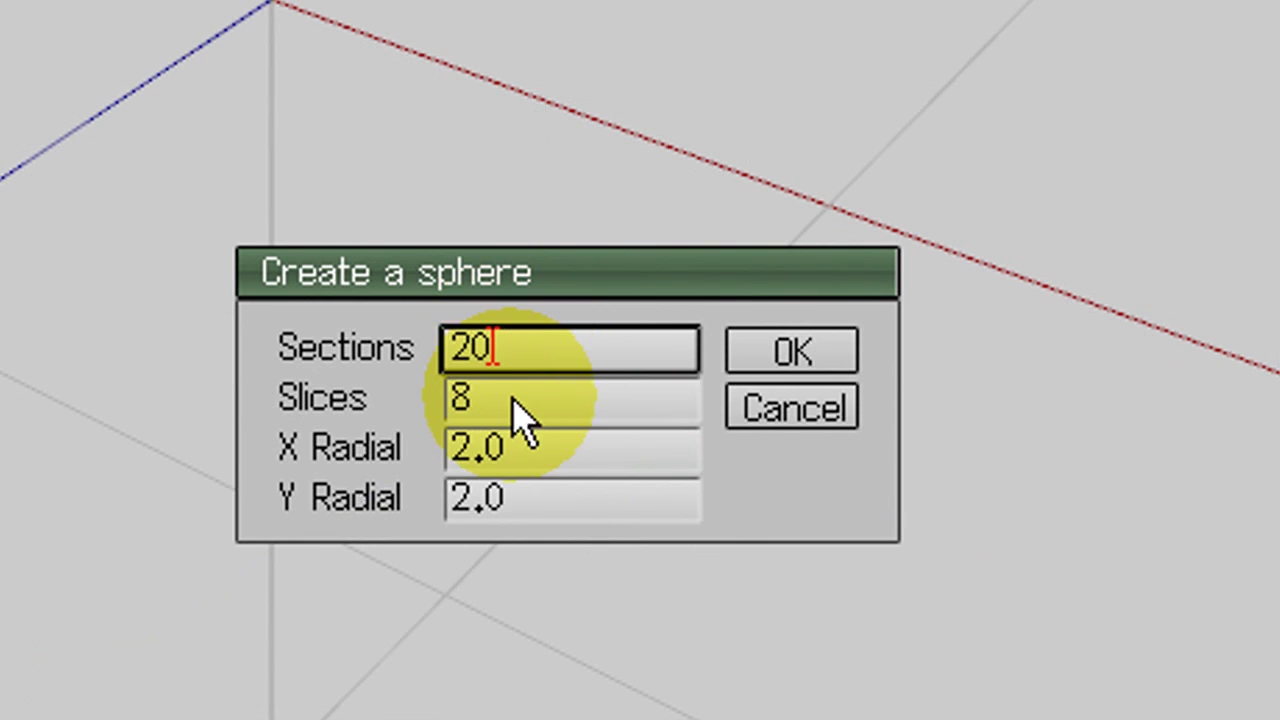
click(499, 393)
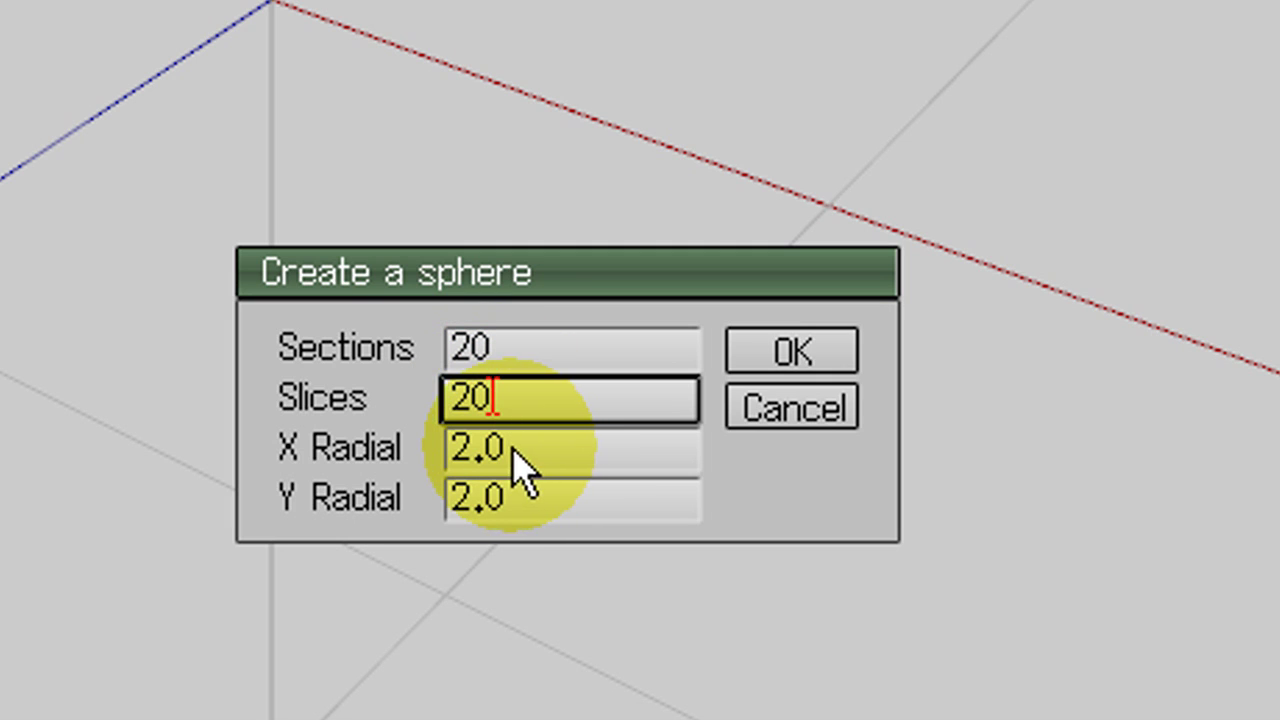
click(476, 455)
click(477, 447)
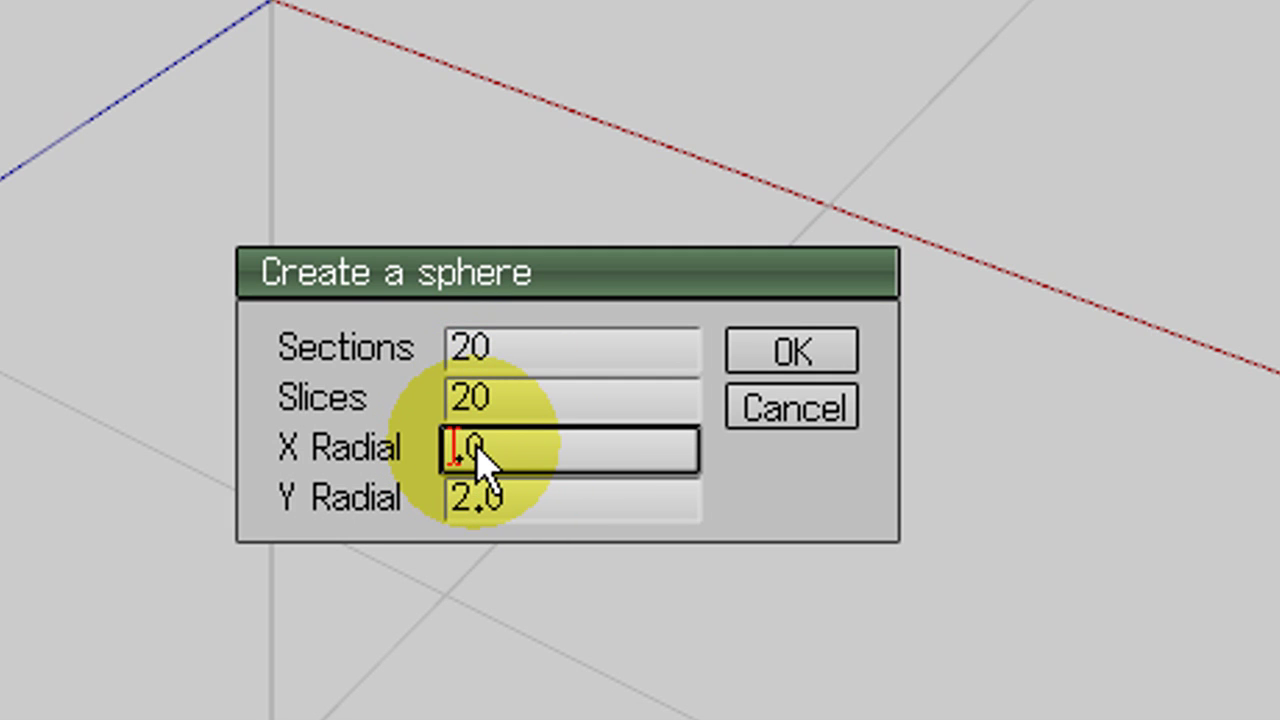
click(470, 500)
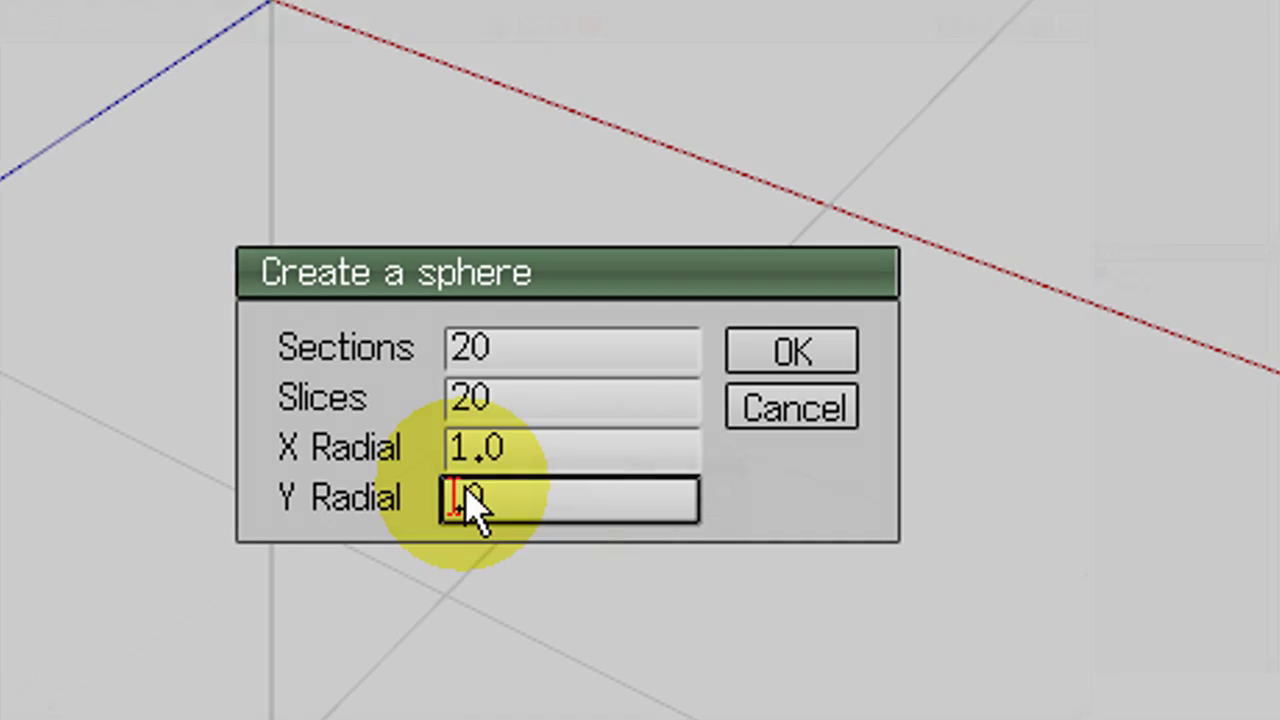
text(3)
click(792, 350)
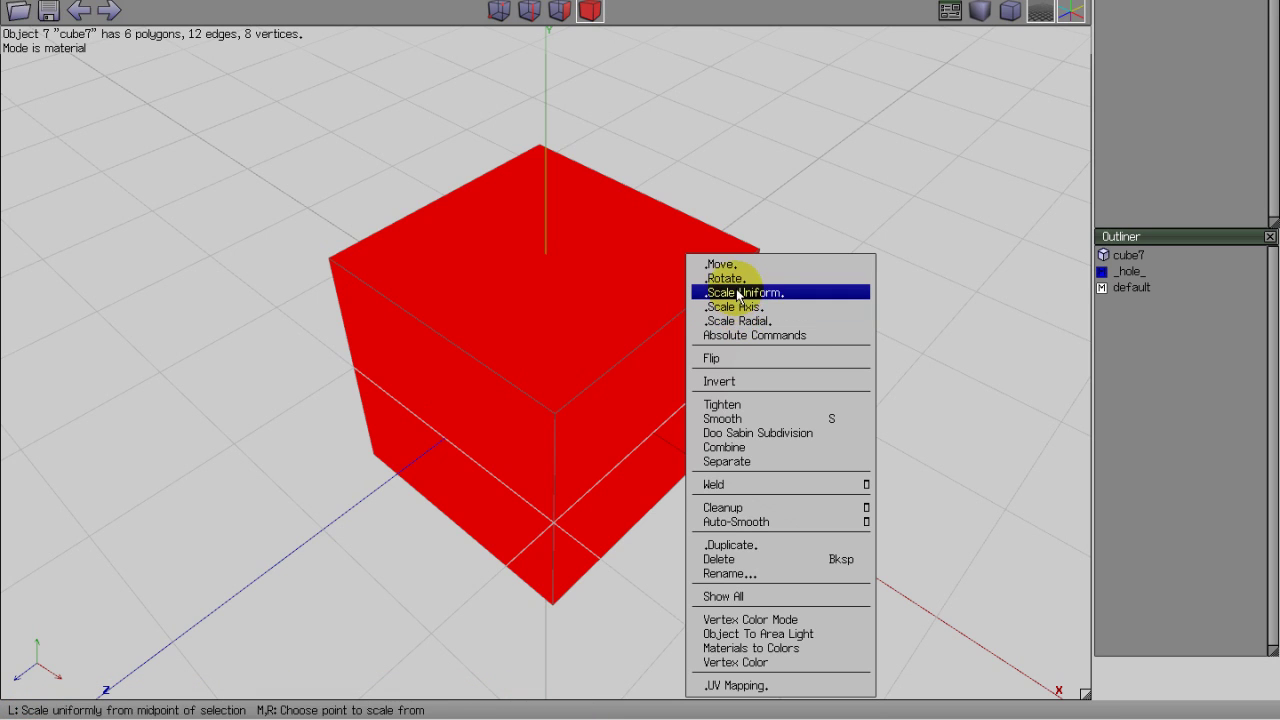
Rotate the cube around the Y axis.
click(730, 278)
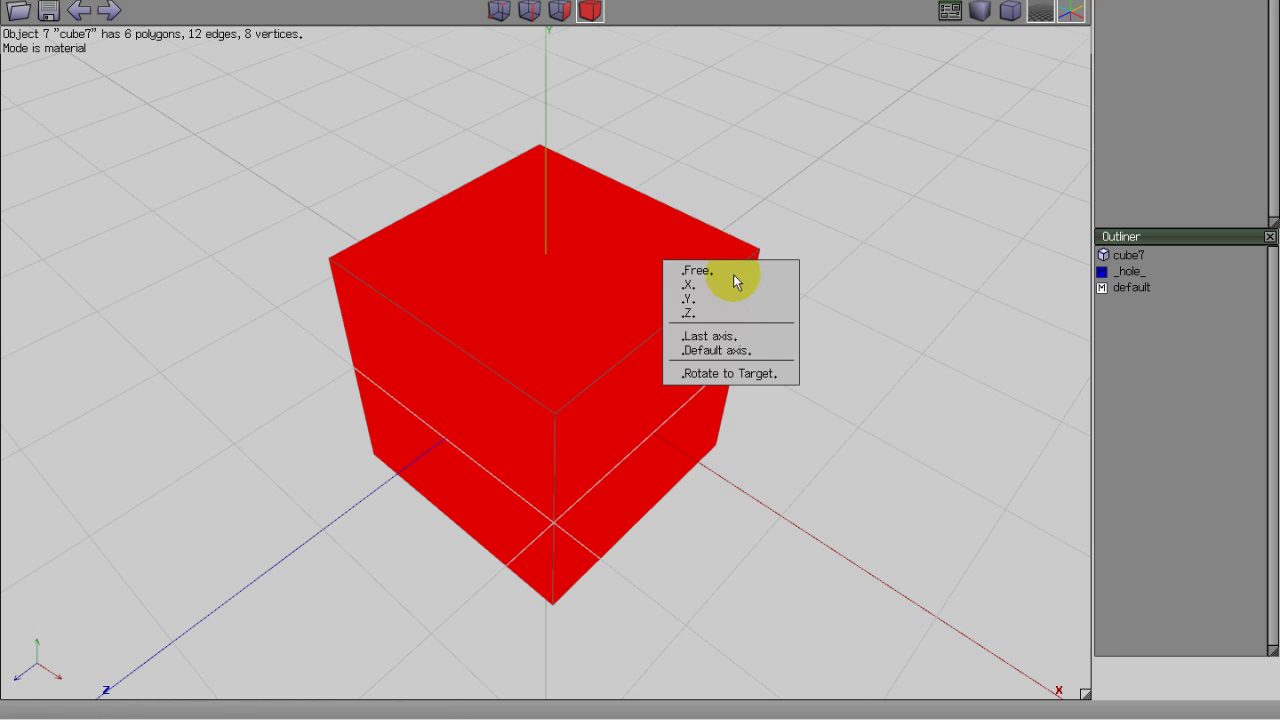
click(702, 296)
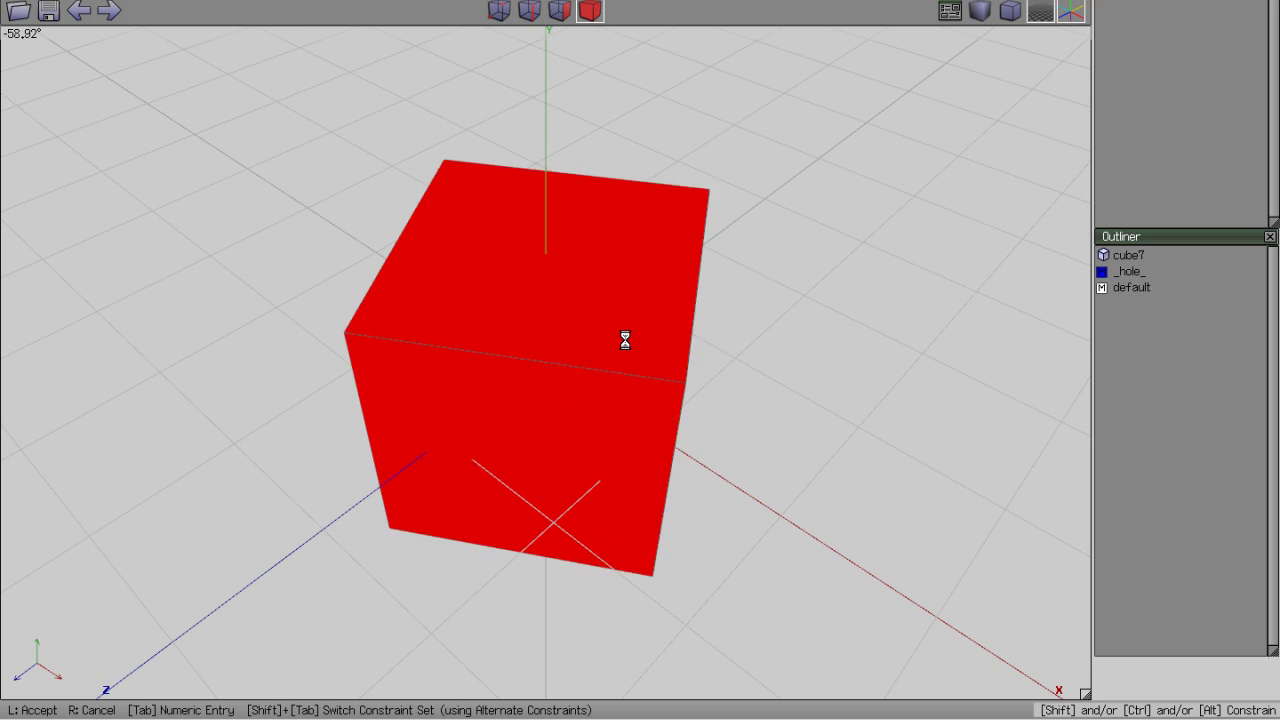
click(755, 275)
Rotate the cube around its front vertical edge, picked as the custom axis.
right_click(777, 246)
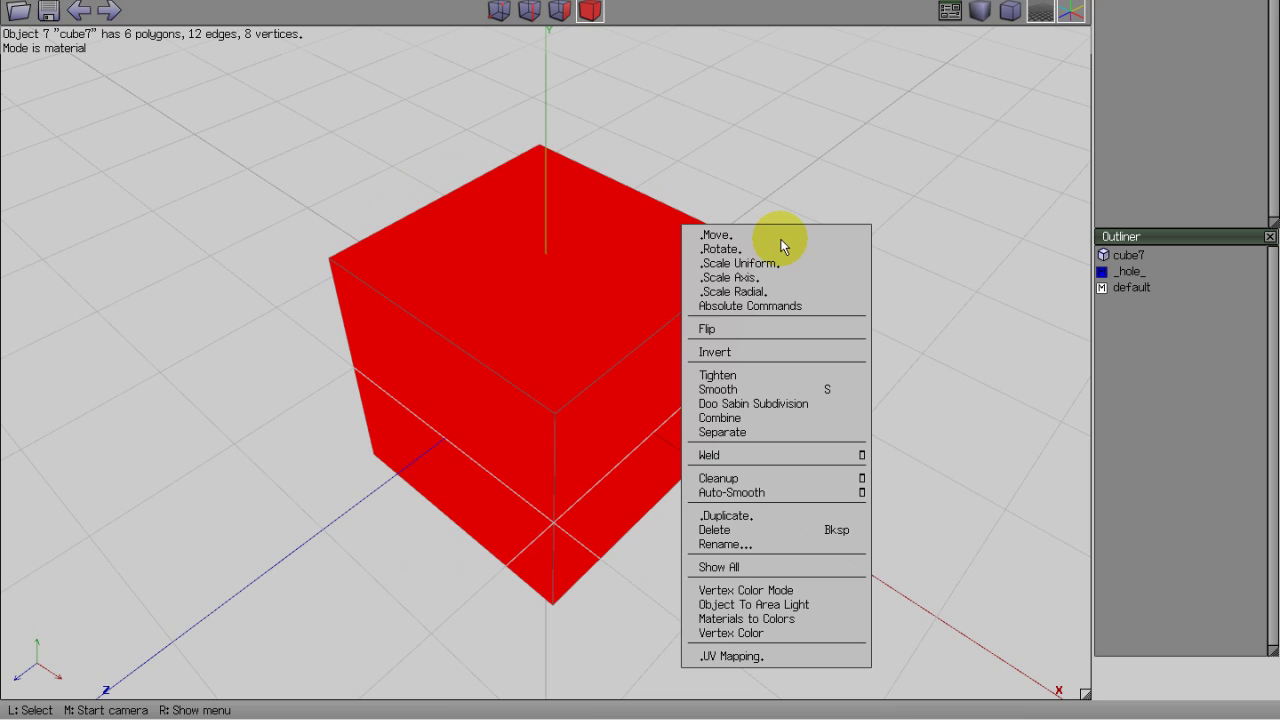
right_click(745, 252)
click(529, 10)
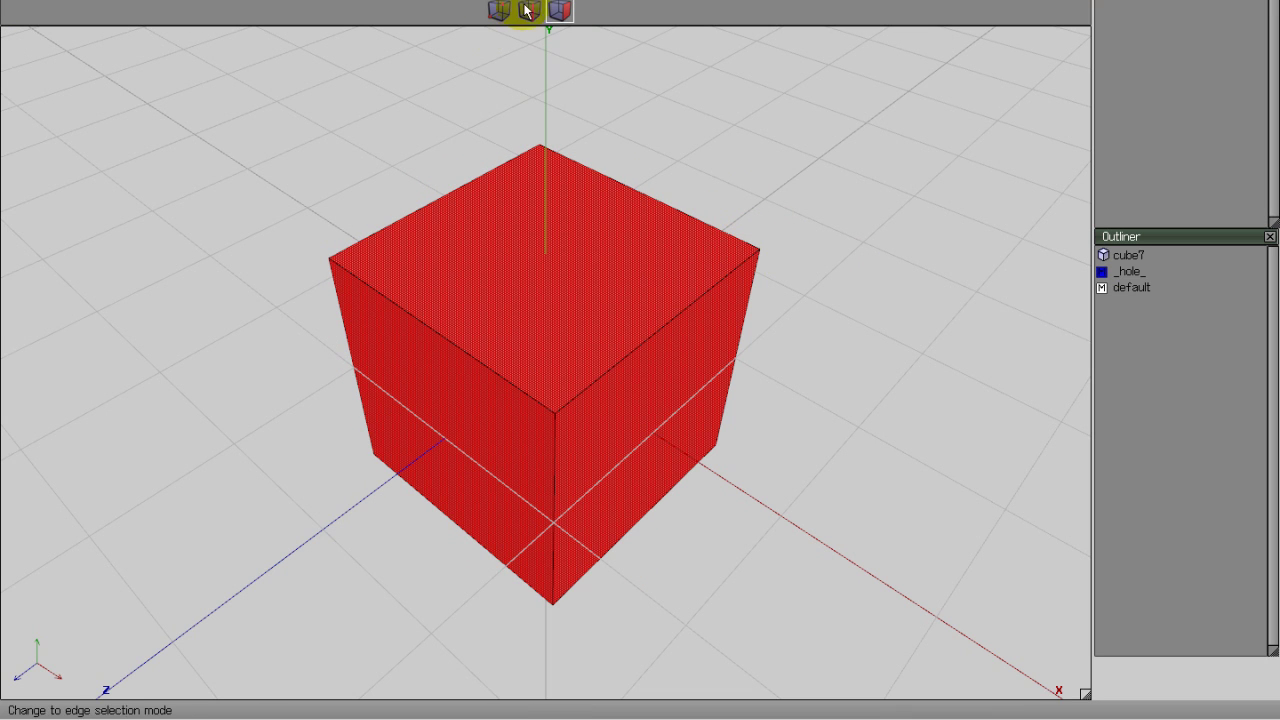
click(560, 442)
click(564, 439)
right_click(844, 277)
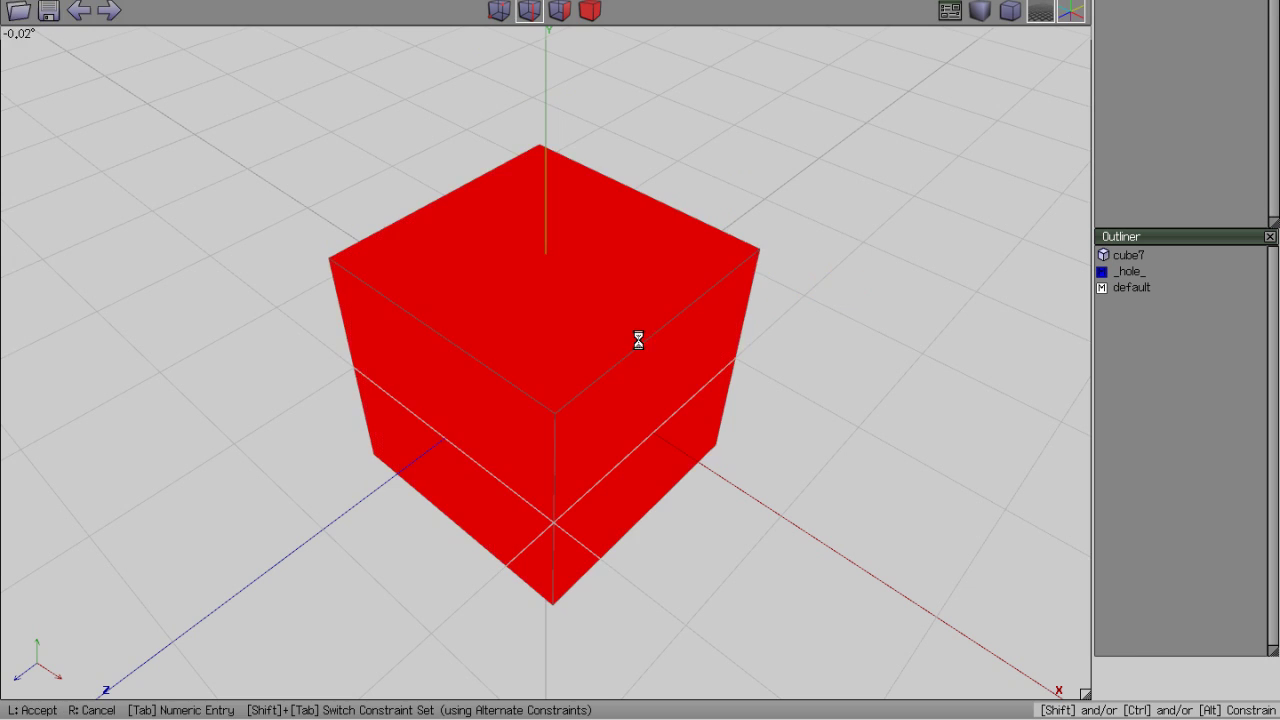
click(661, 340)
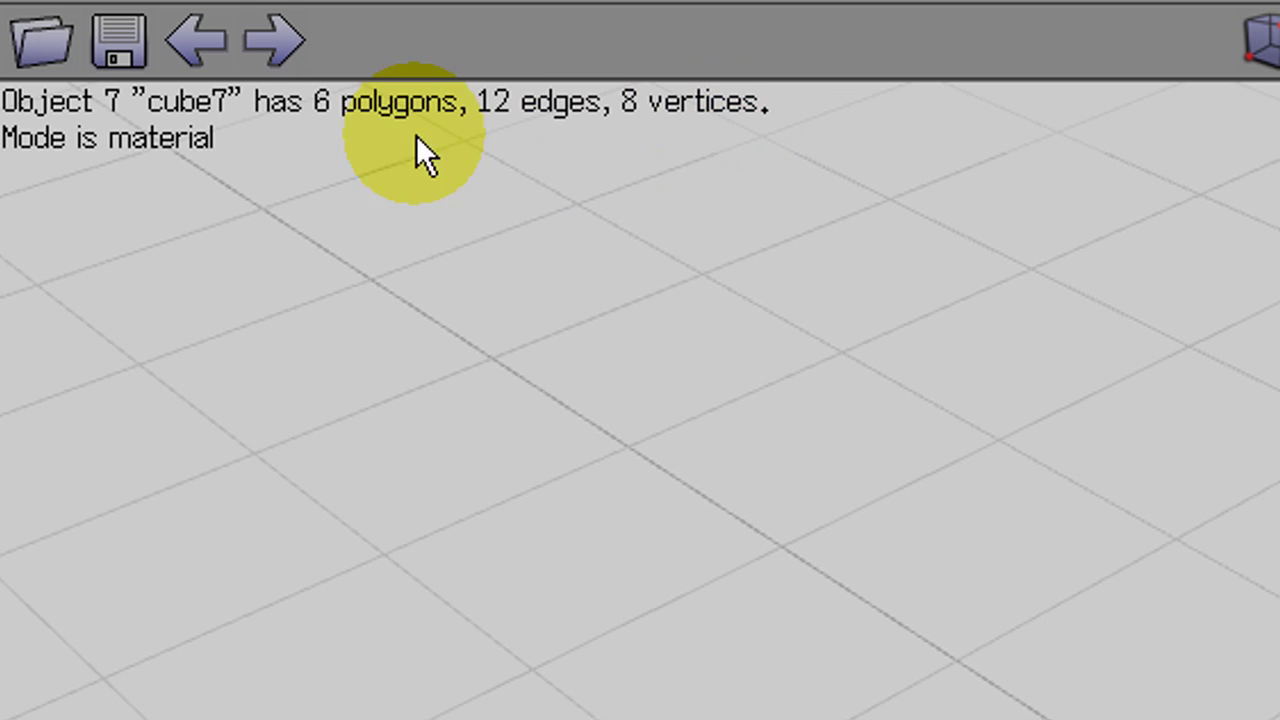
Scale the cube uniformly by an exact numeric value of 50%.
right_click(966, 463)
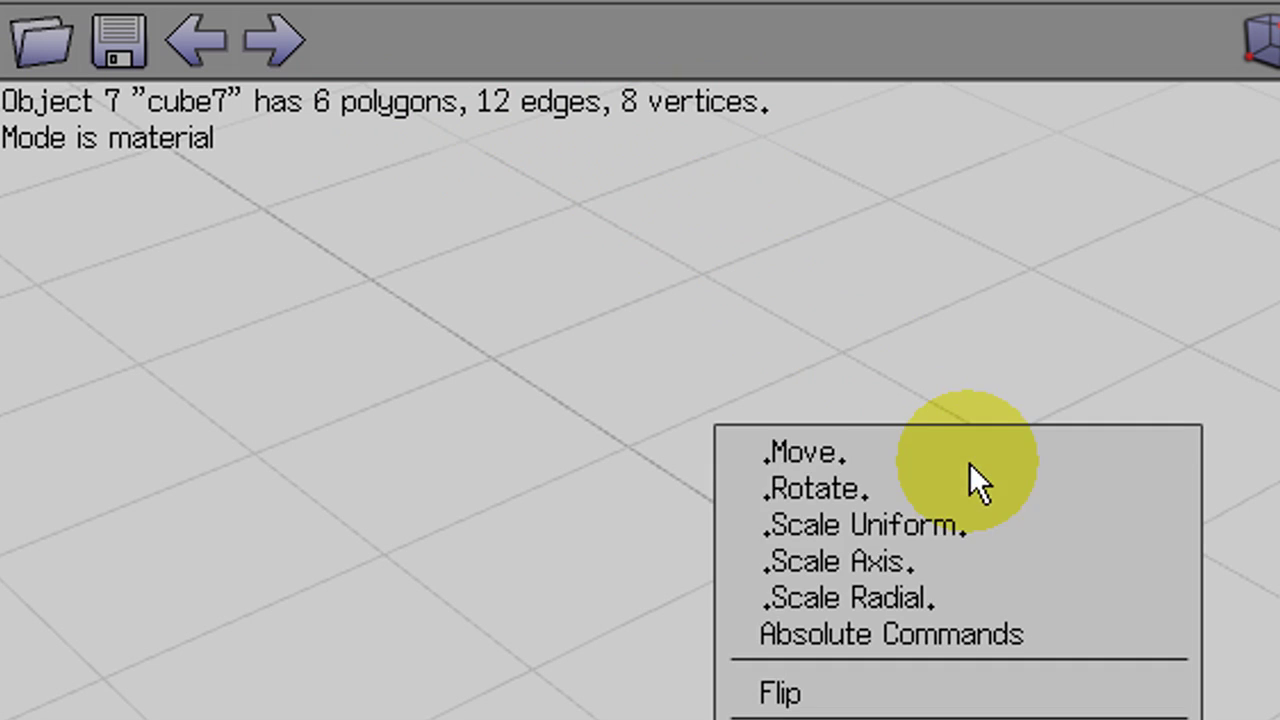
click(888, 527)
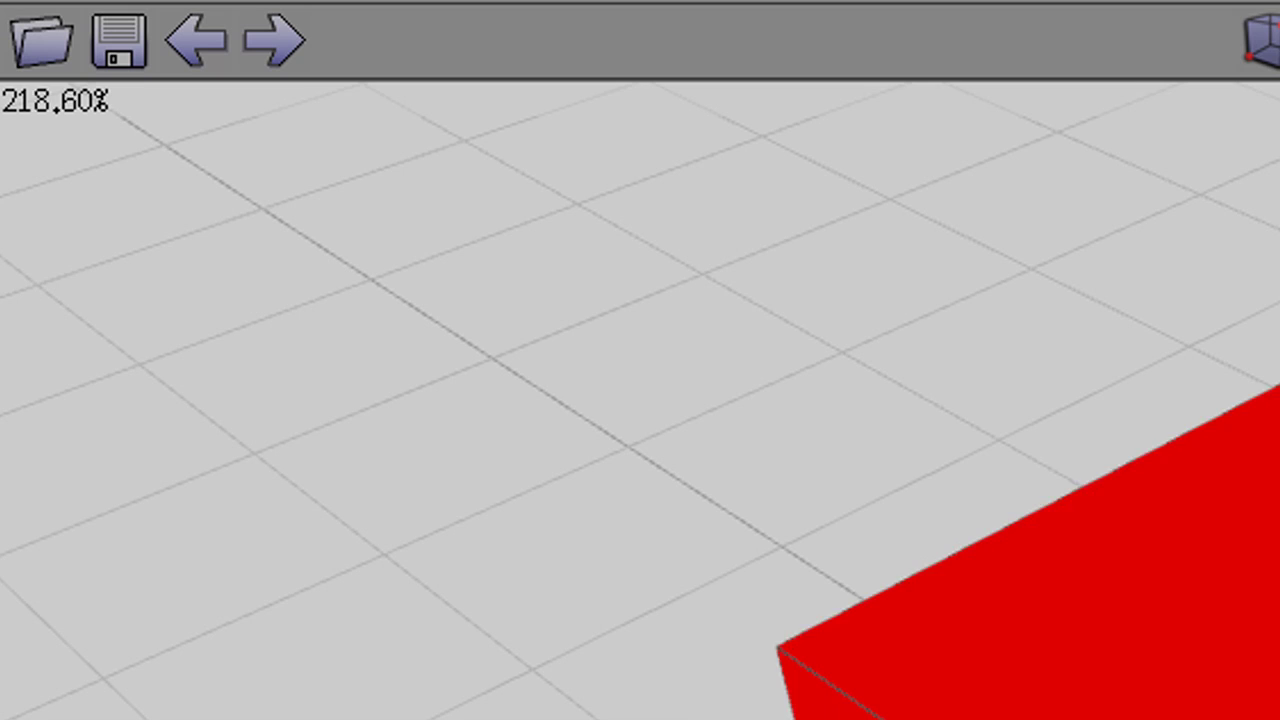
key(Tab)
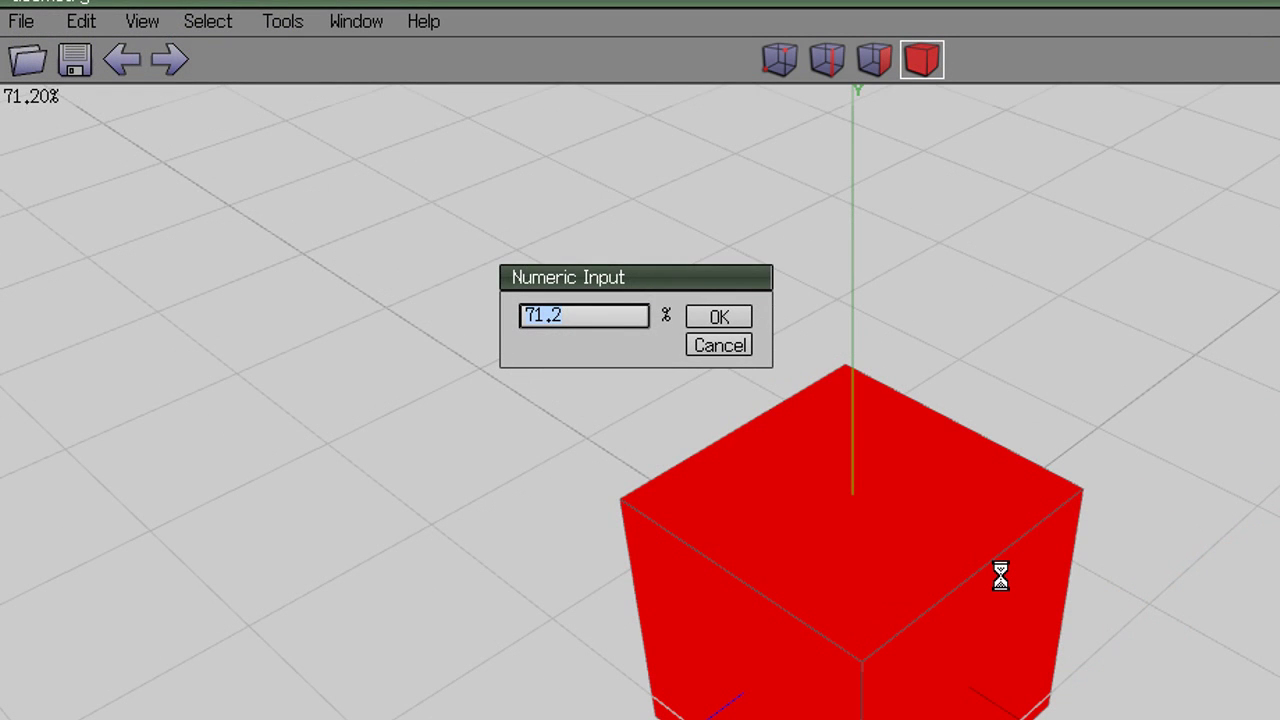
text(5)
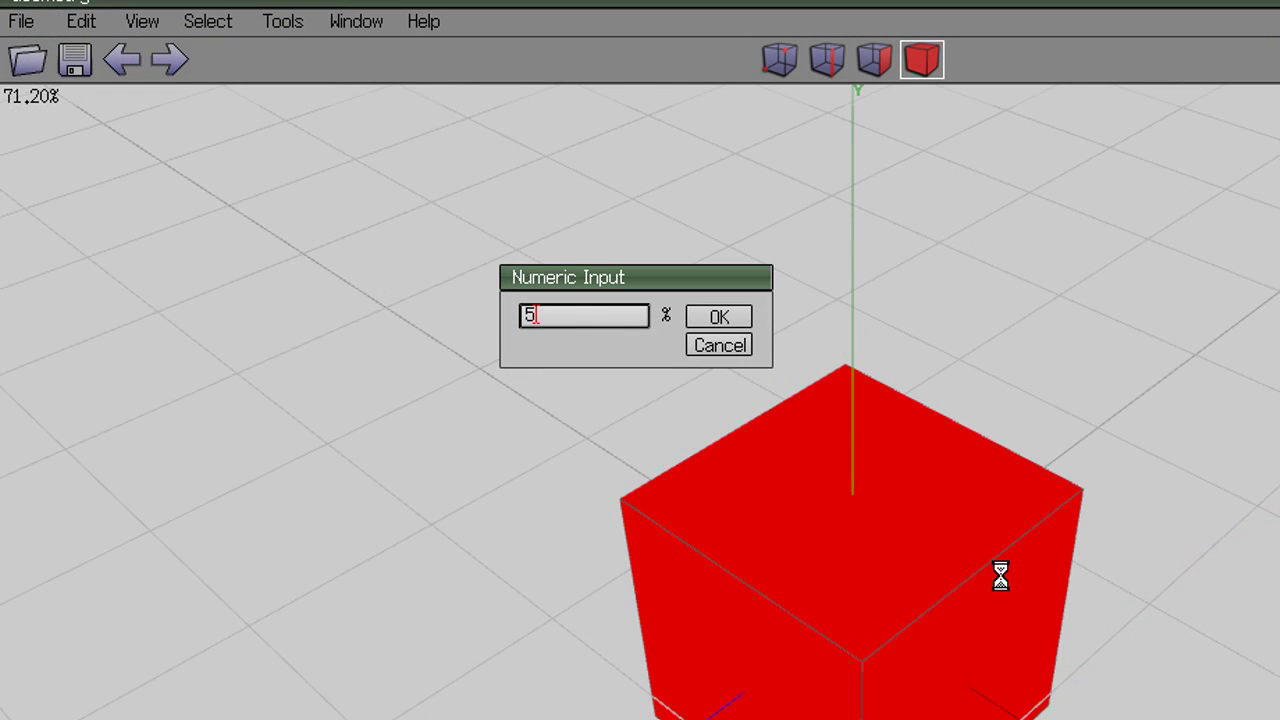
key(Return)
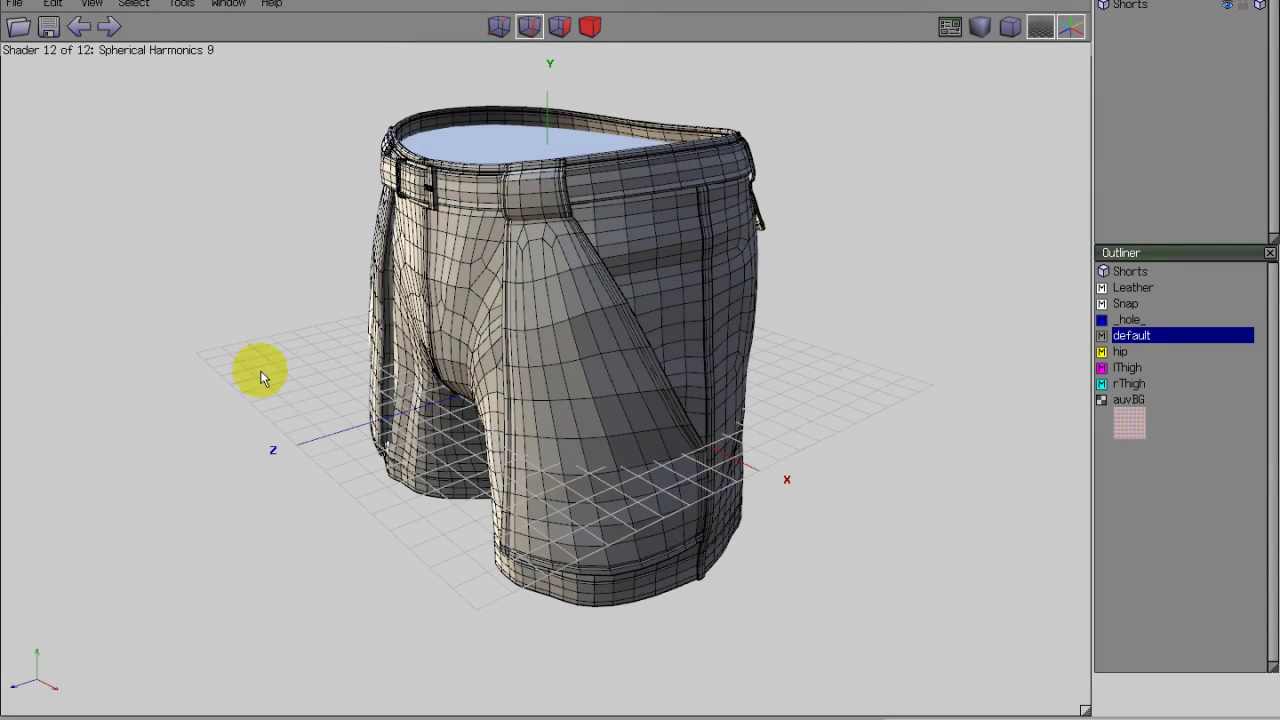
Orbit to the side of the Shorts model and shade it with Spherical Harmonics 9.
middle_drag(260, 370, 486, 363)
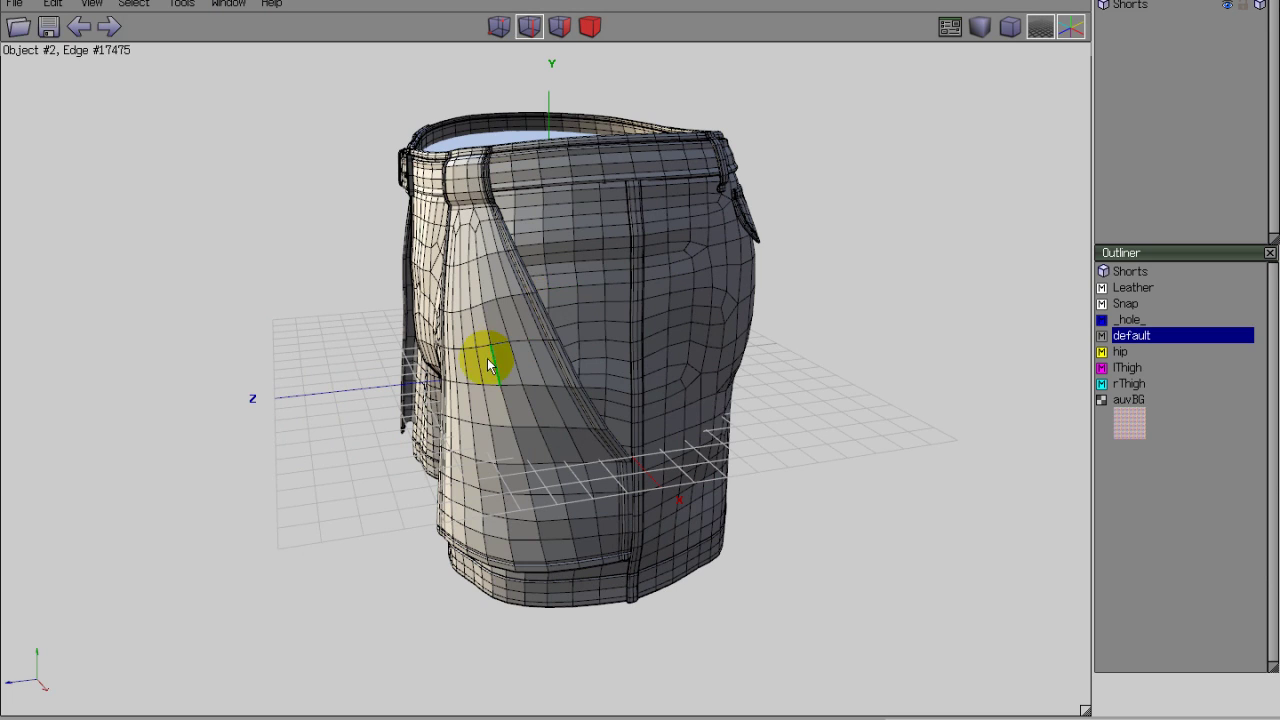
key(s)
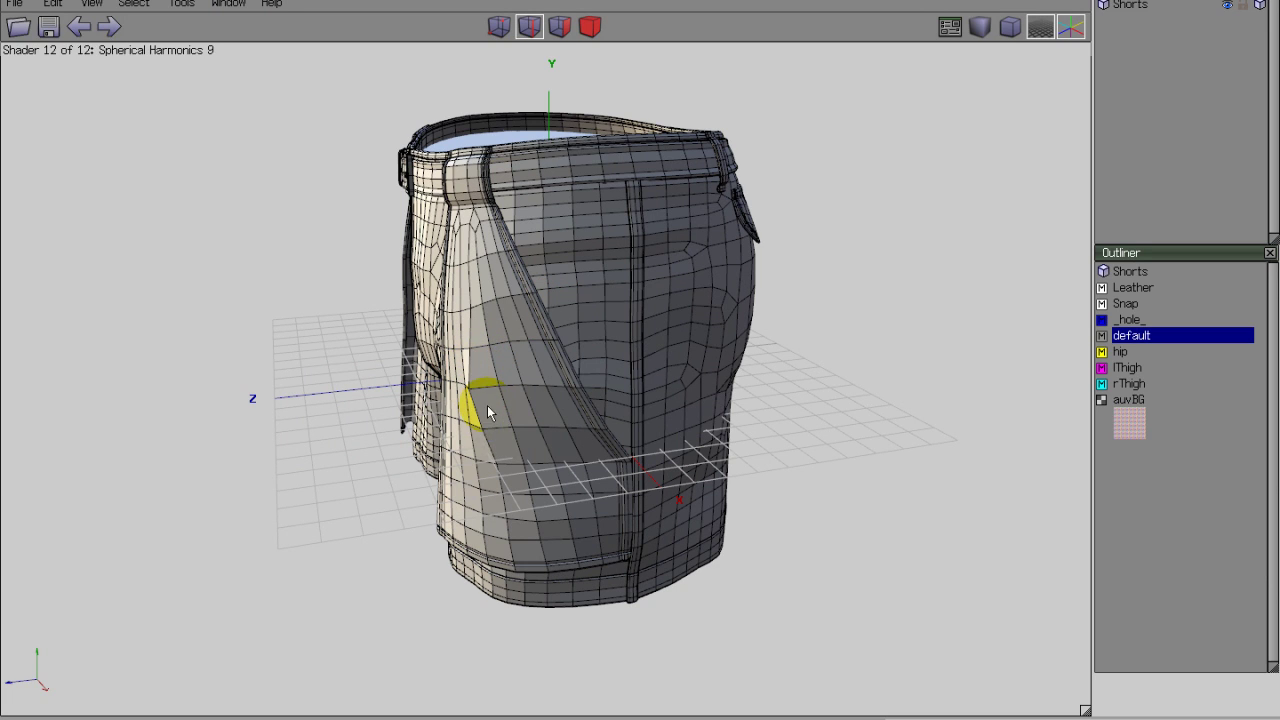